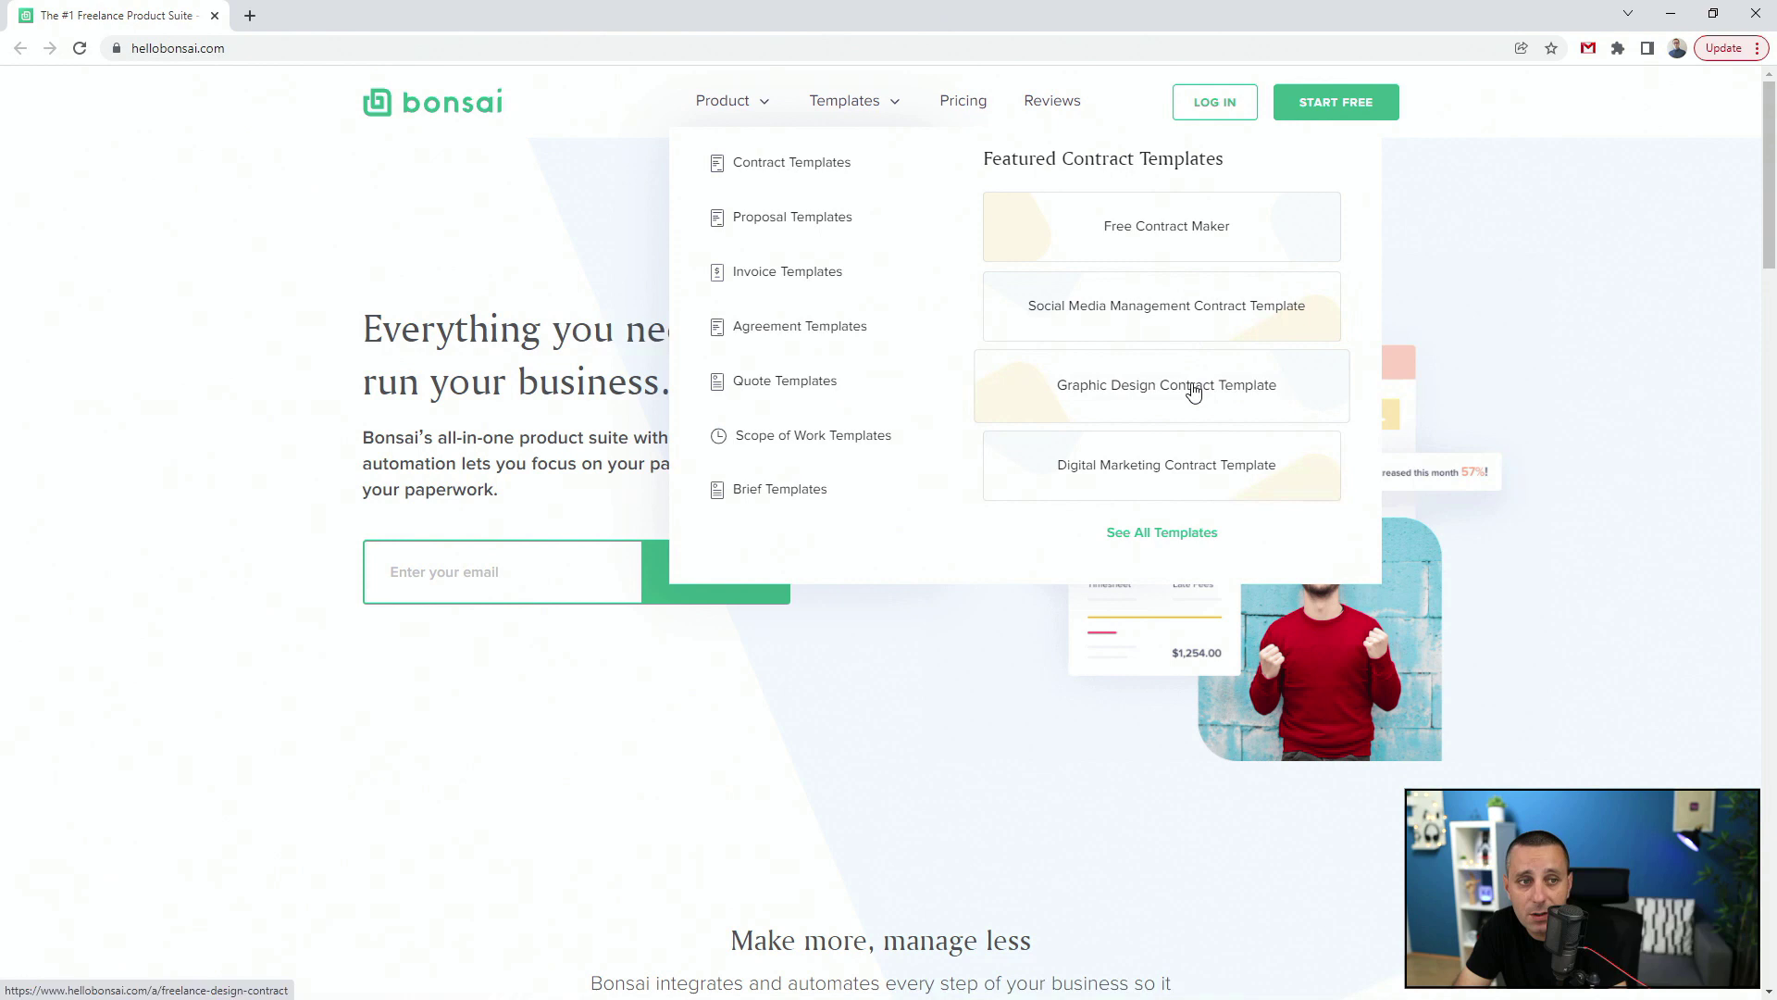
Step: Open Bonsai's full template gallery, filter it to Design, and open the UX Contract Template
{"action": "left_click", "coordinate": [1184, 532]}
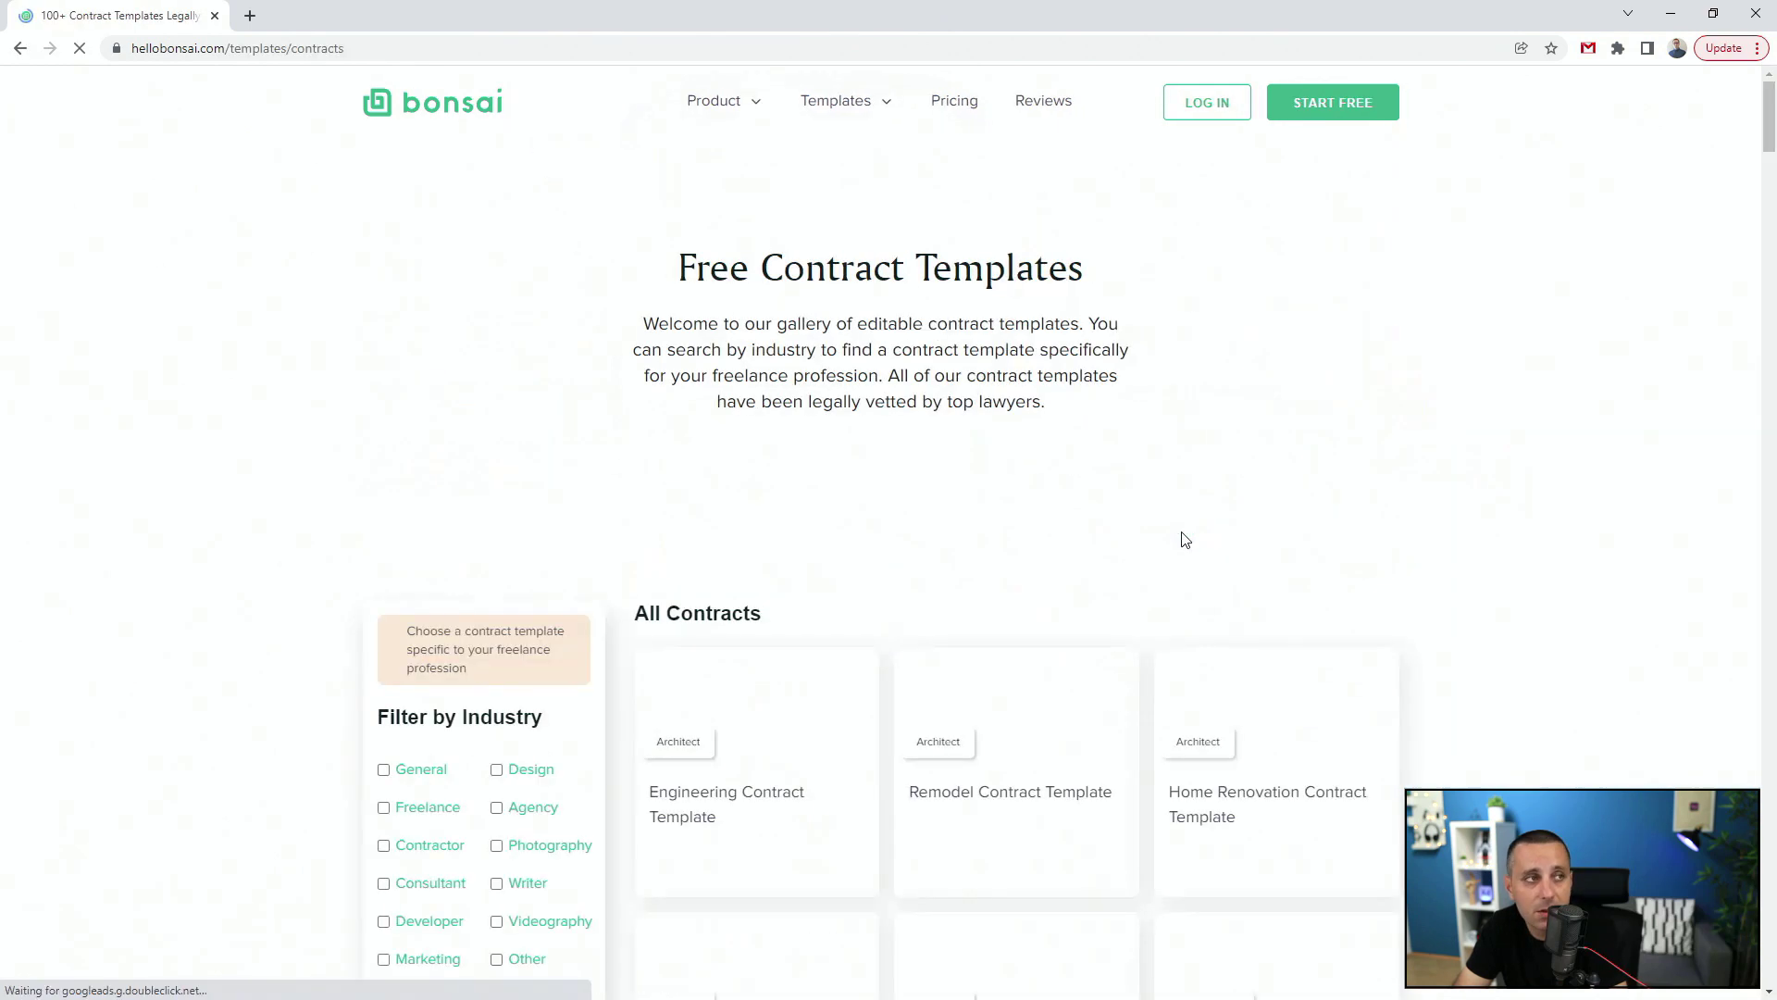
{"action": "scroll", "coordinate": [172, 485], "scroll_direction": "down", "scroll_amount": 3}
{"action": "scroll", "coordinate": [171, 485], "scroll_direction": "down", "scroll_amount": 3}
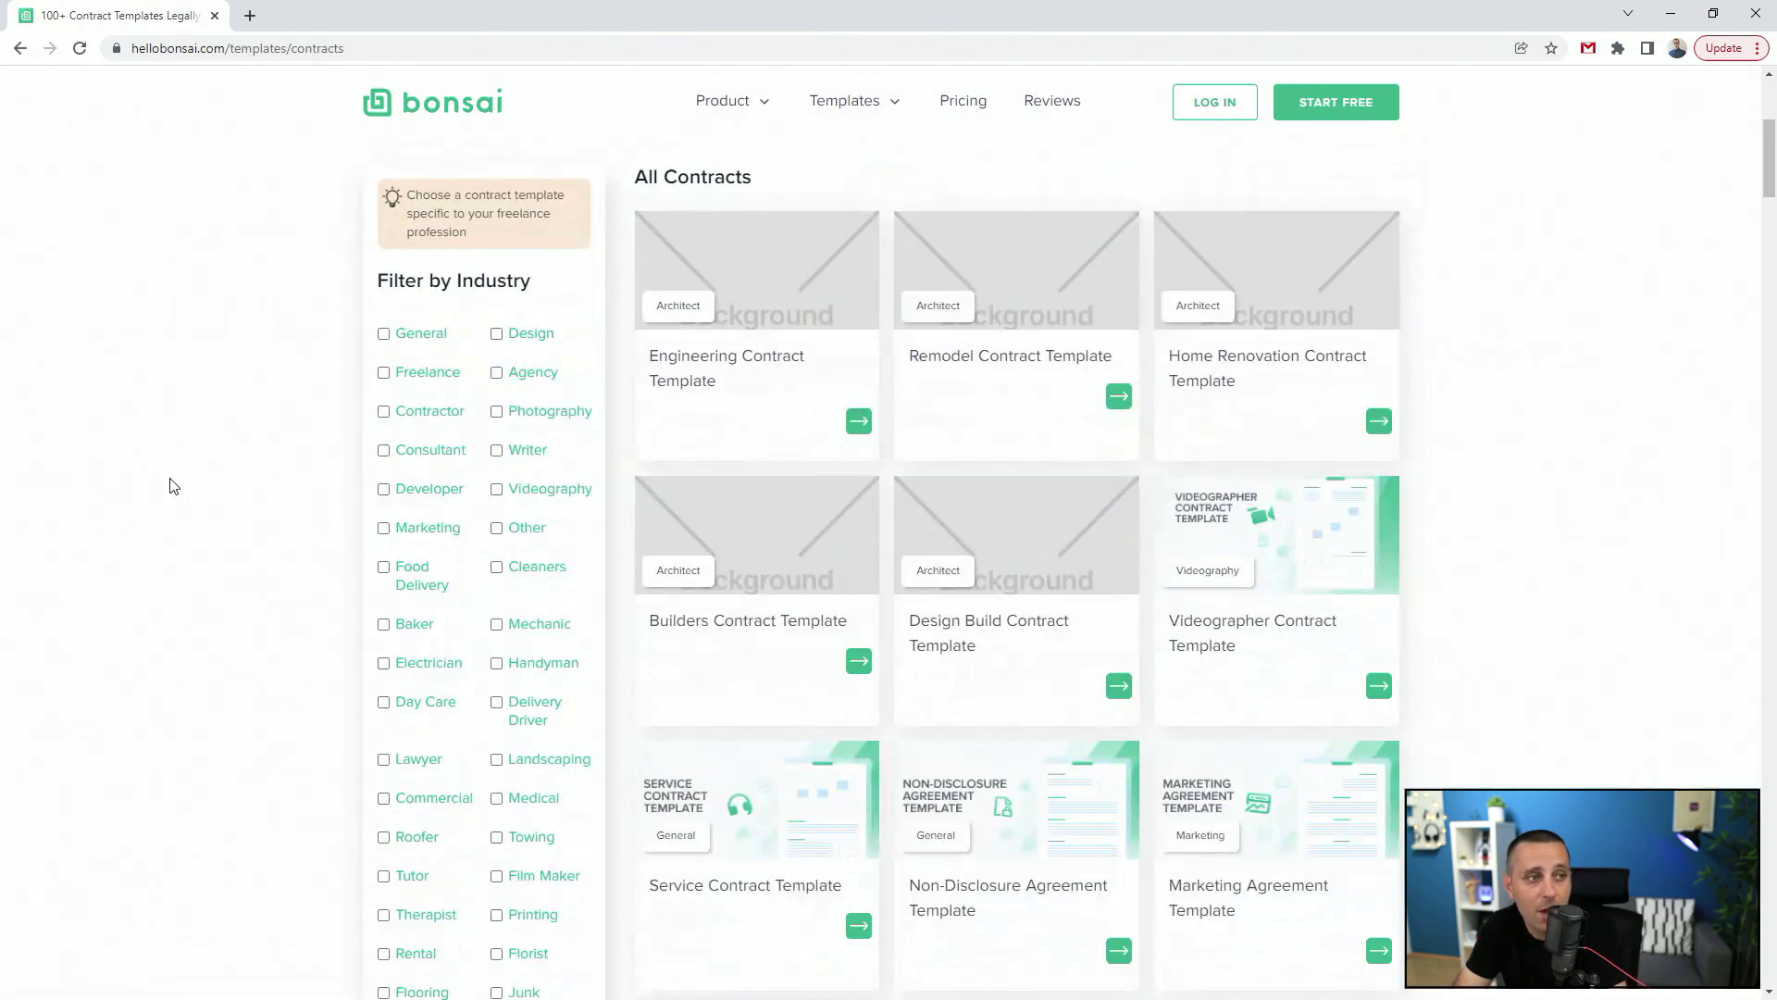
{"action": "left_click", "coordinate": [495, 333]}
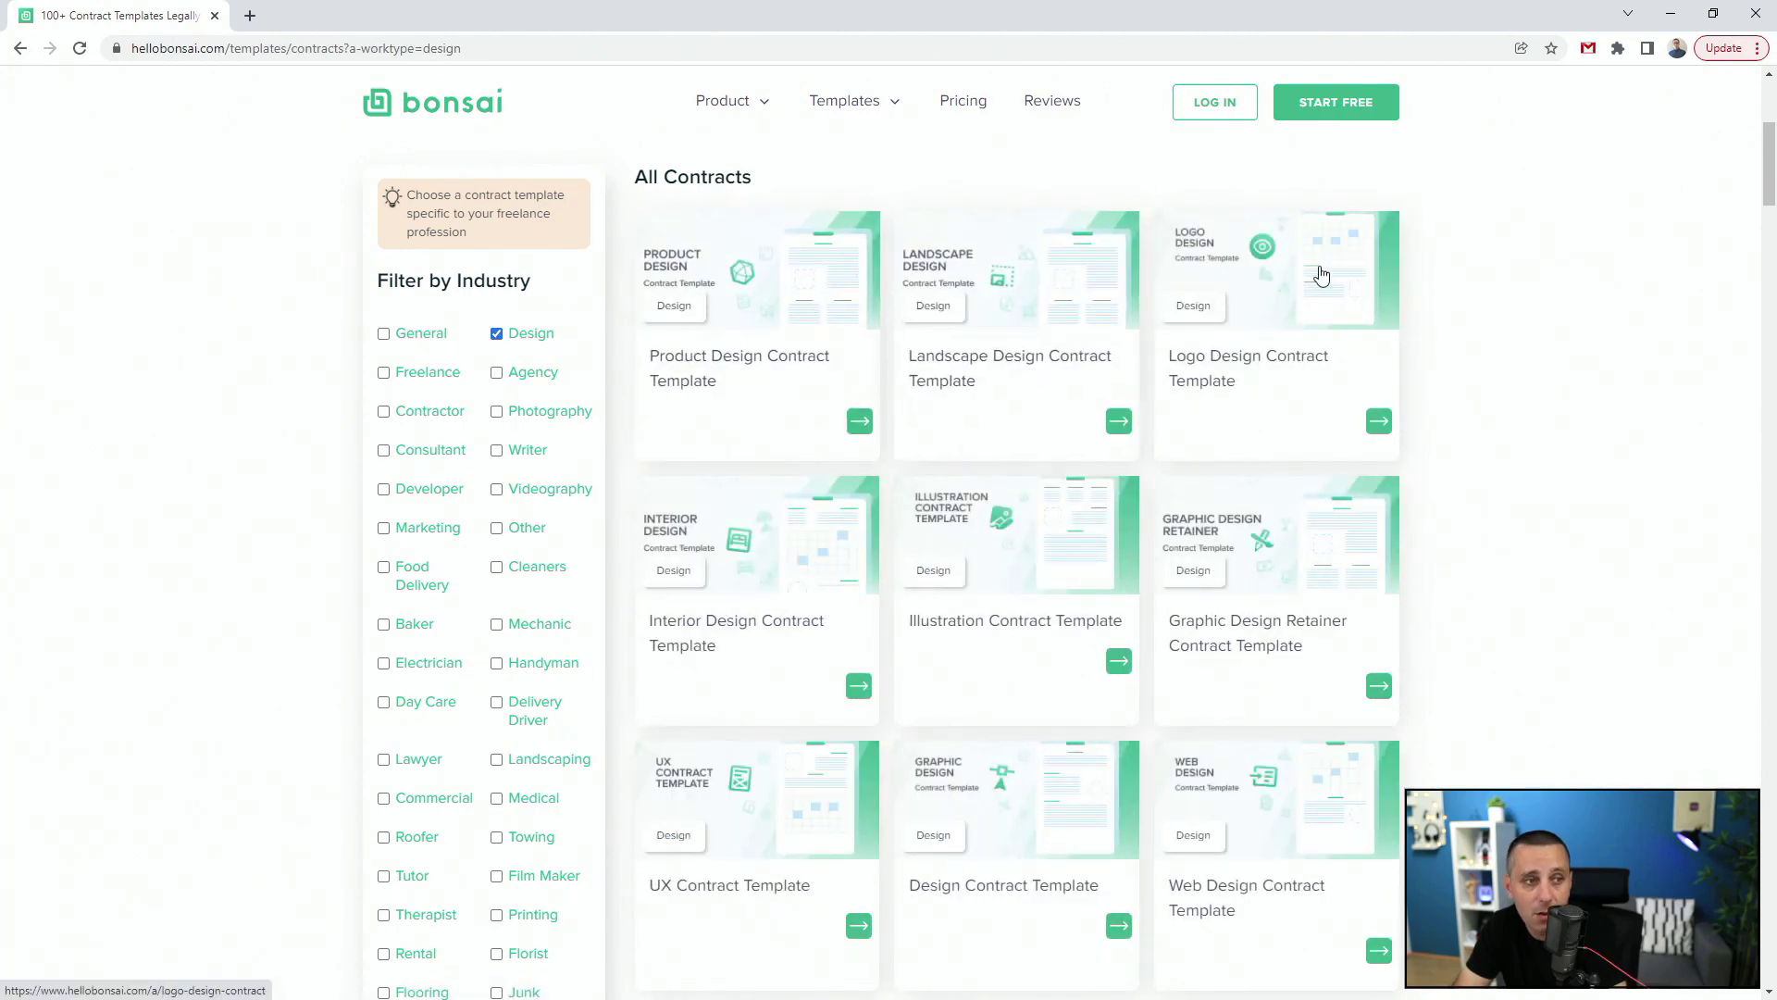
{"action": "scroll", "coordinate": [1565, 489], "scroll_direction": "down", "scroll_amount": 2}
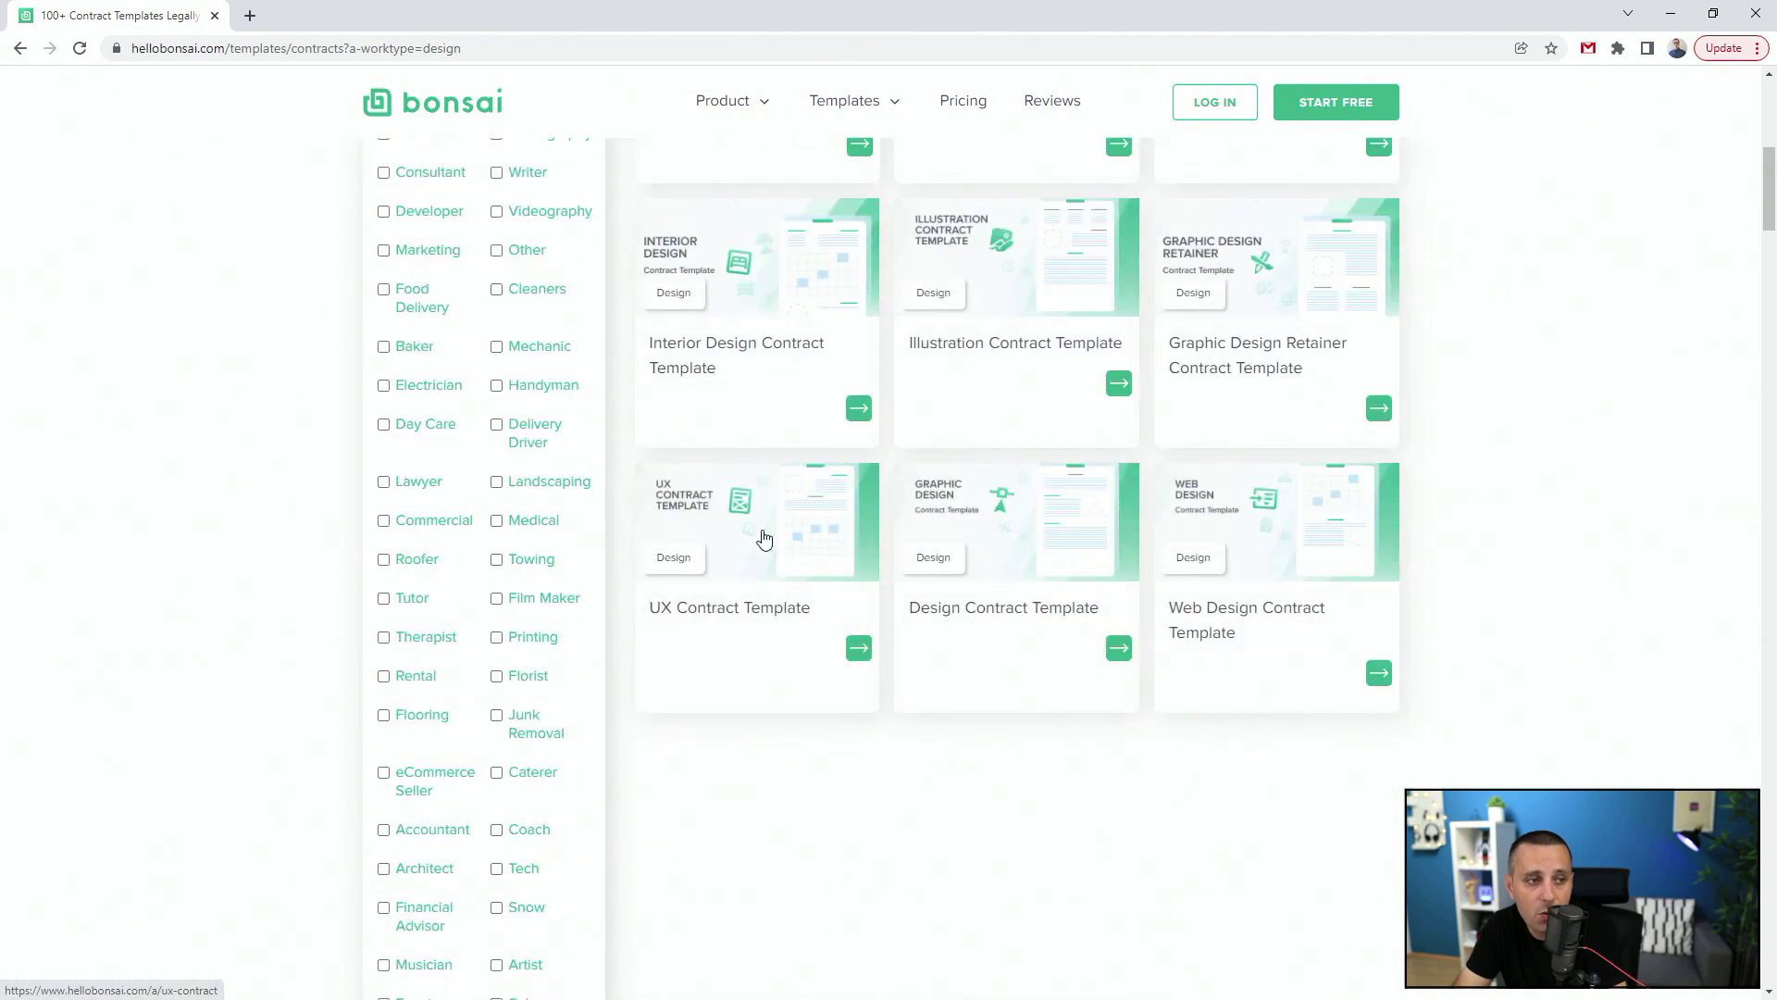
{"action": "left_click", "coordinate": [764, 542]}
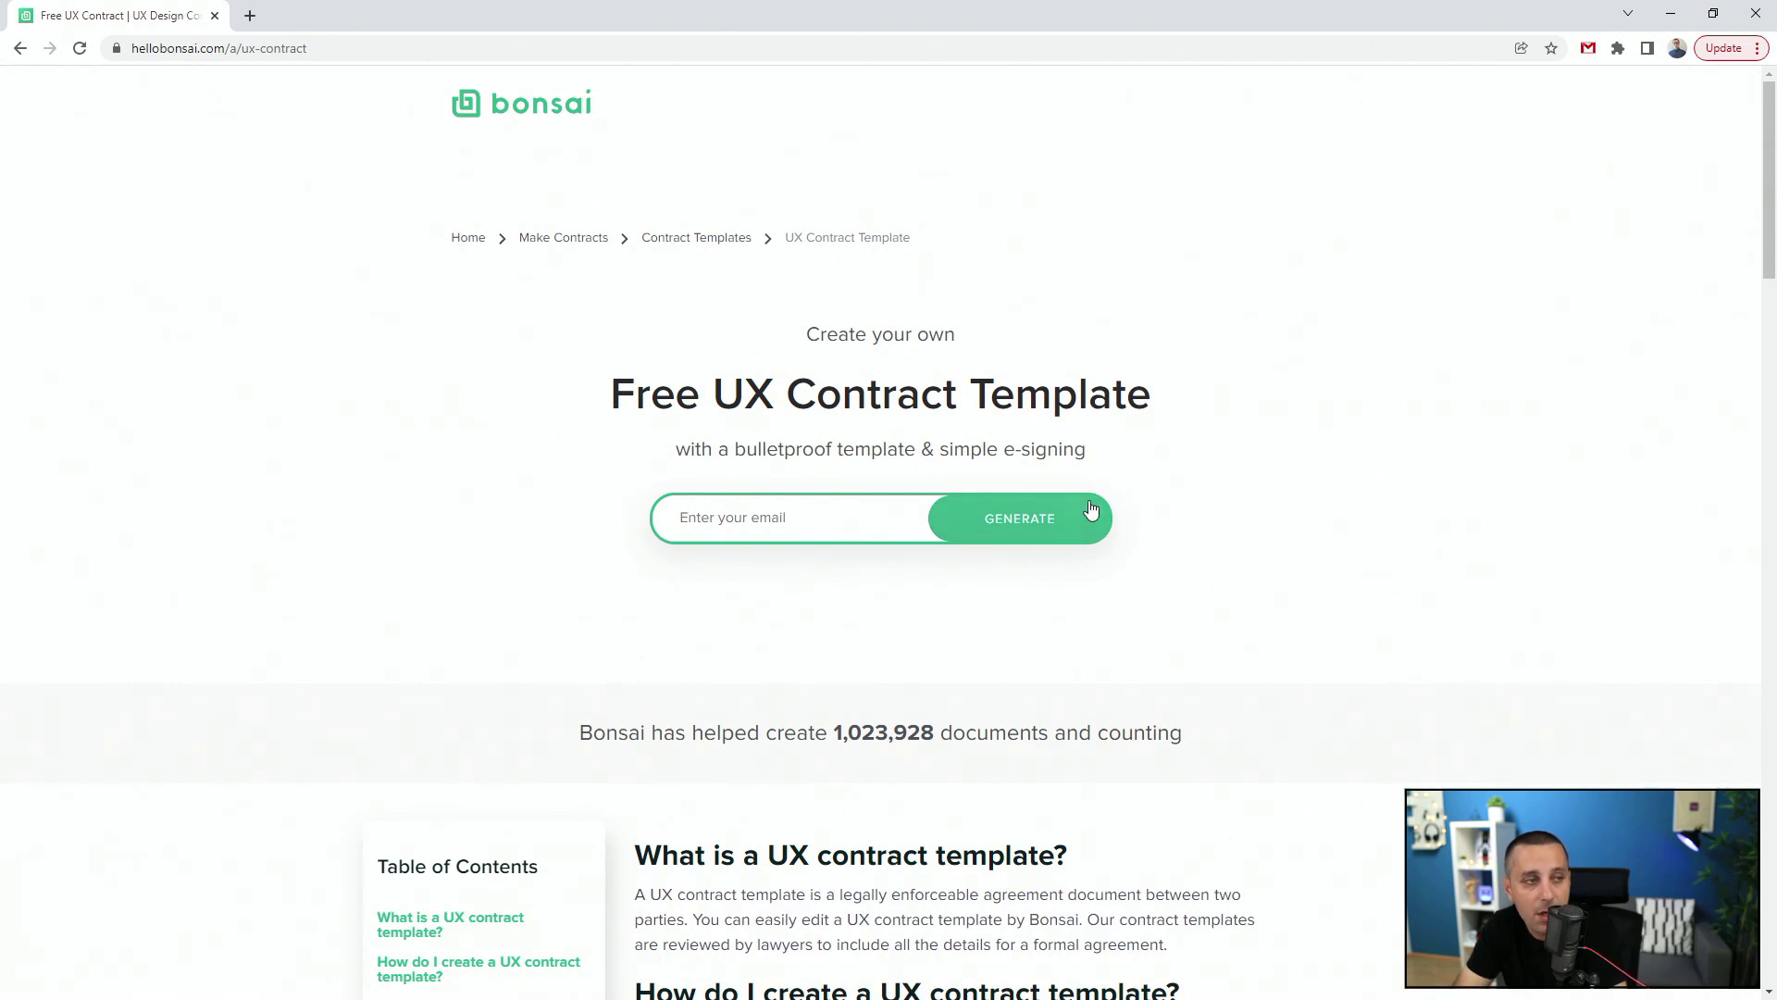
{"action": "scroll", "coordinate": [369, 514], "scroll_direction": "down", "scroll_amount": 3}
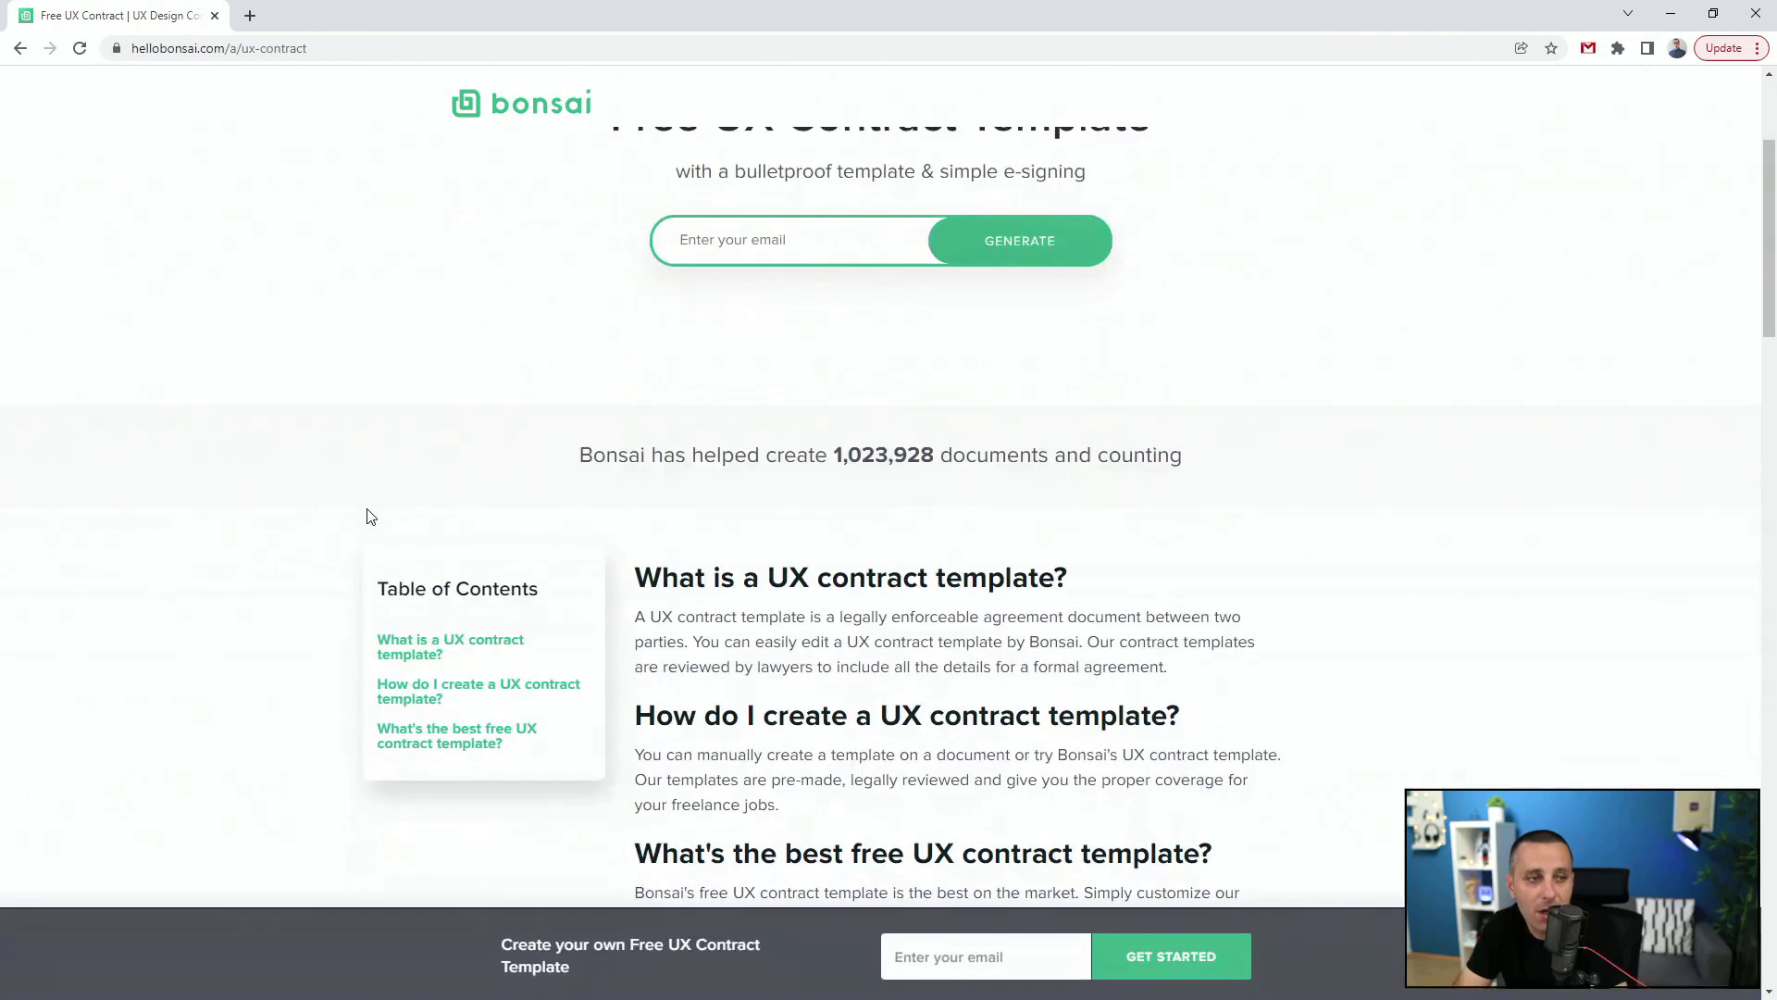
{"action": "scroll", "coordinate": [368, 514], "scroll_direction": "down", "scroll_amount": 3}
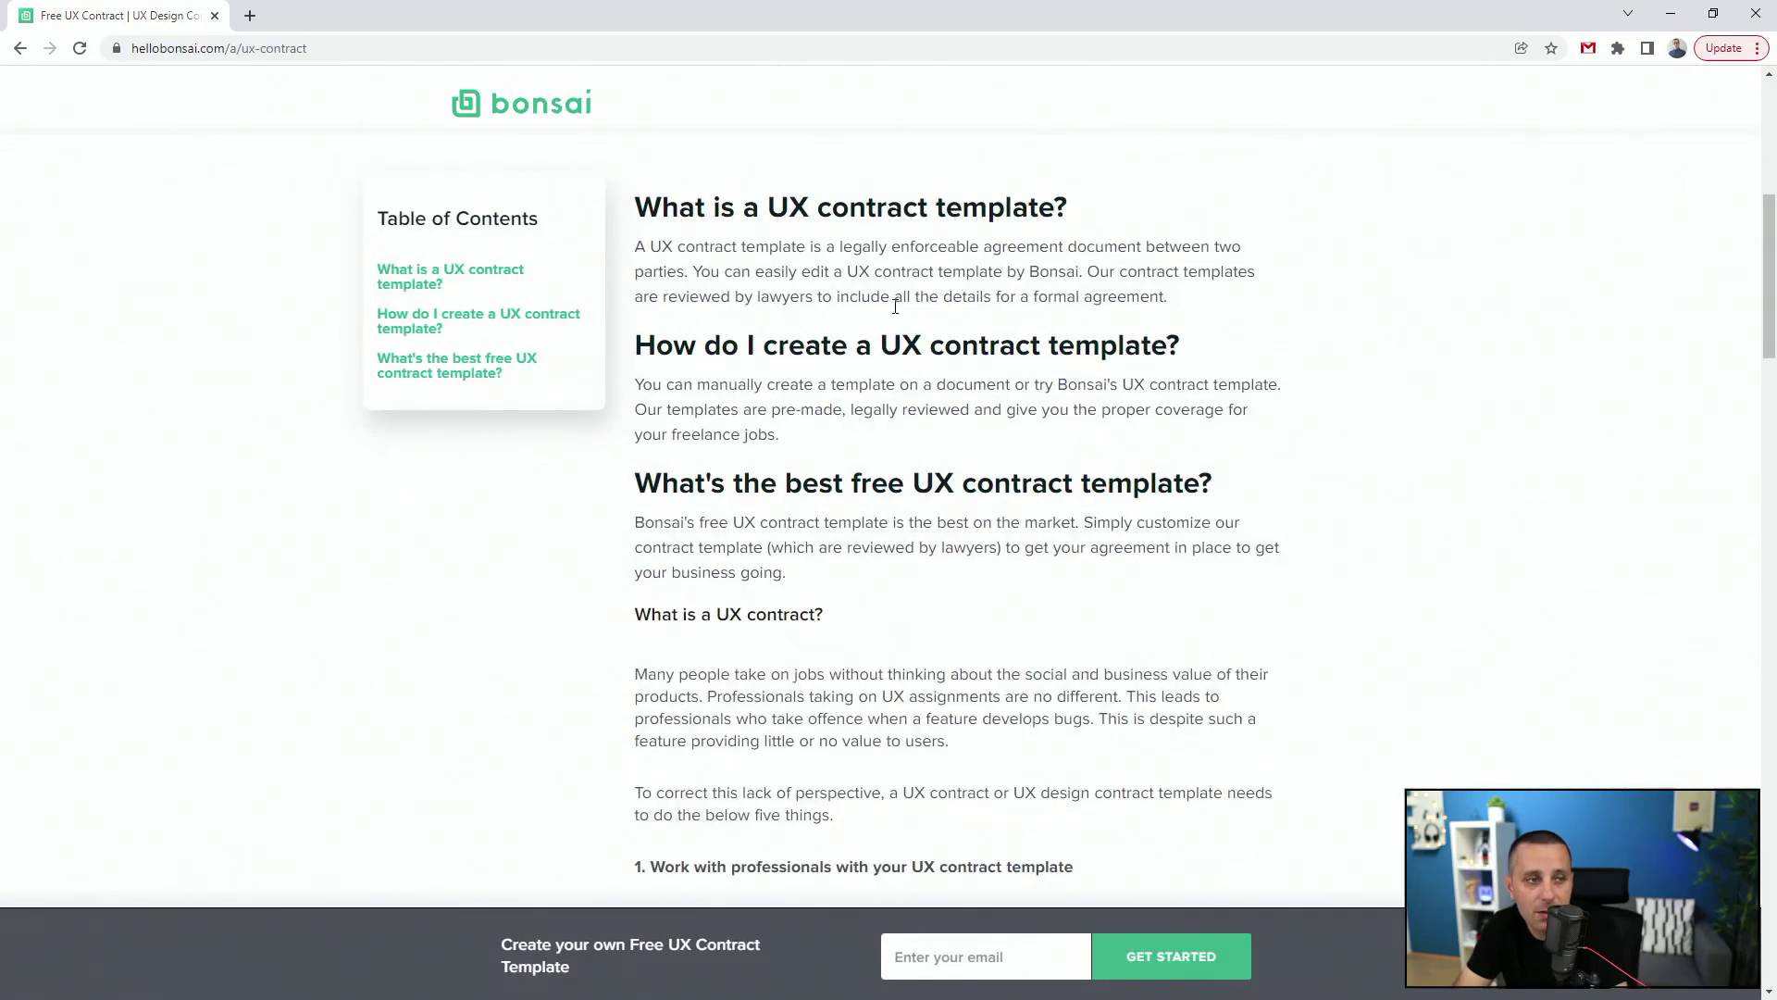
{"action": "scroll", "coordinate": [895, 306], "scroll_direction": "down", "scroll_amount": 5}
{"action": "scroll", "coordinate": [423, 416], "scroll_direction": "down", "scroll_amount": 3}
{"action": "scroll", "coordinate": [430, 458], "scroll_direction": "down", "scroll_amount": 5}
{"action": "scroll", "coordinate": [439, 470], "scroll_direction": "down", "scroll_amount": 5}
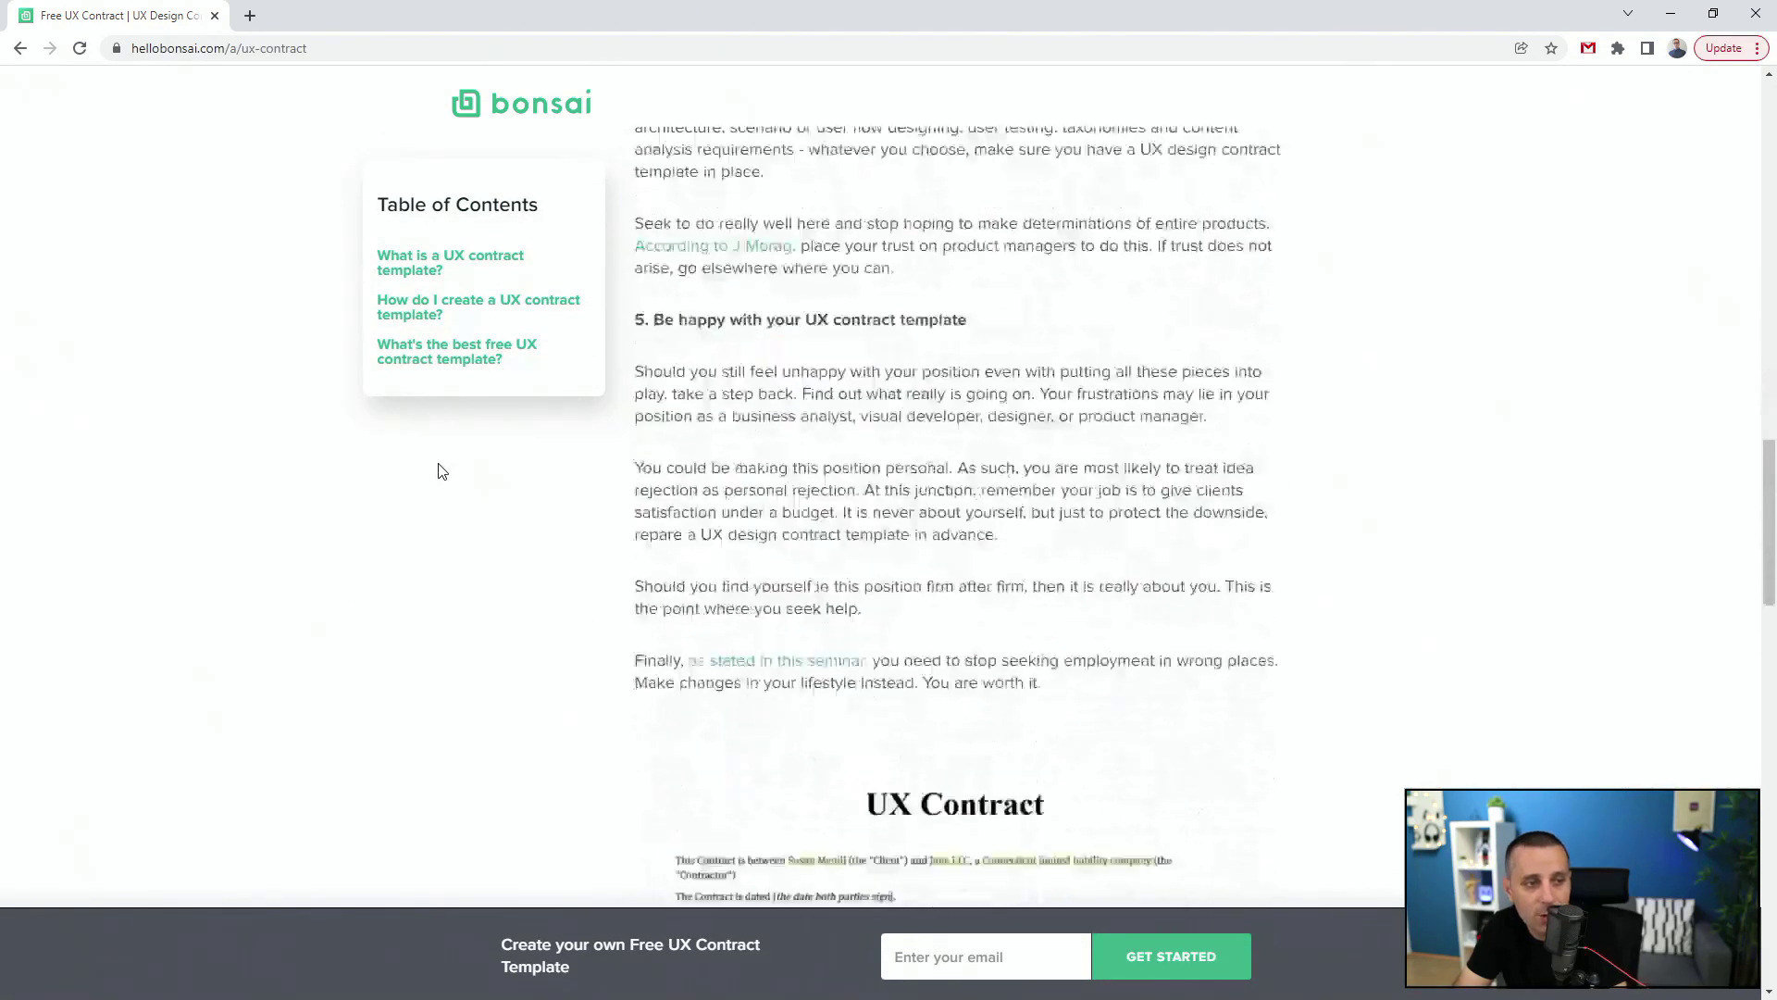
{"action": "scroll", "coordinate": [439, 471], "scroll_direction": "down", "scroll_amount": 5}
{"action": "scroll", "coordinate": [439, 471], "scroll_direction": "down", "scroll_amount": 3}
{"action": "scroll", "coordinate": [439, 470], "scroll_direction": "down", "scroll_amount": 3}
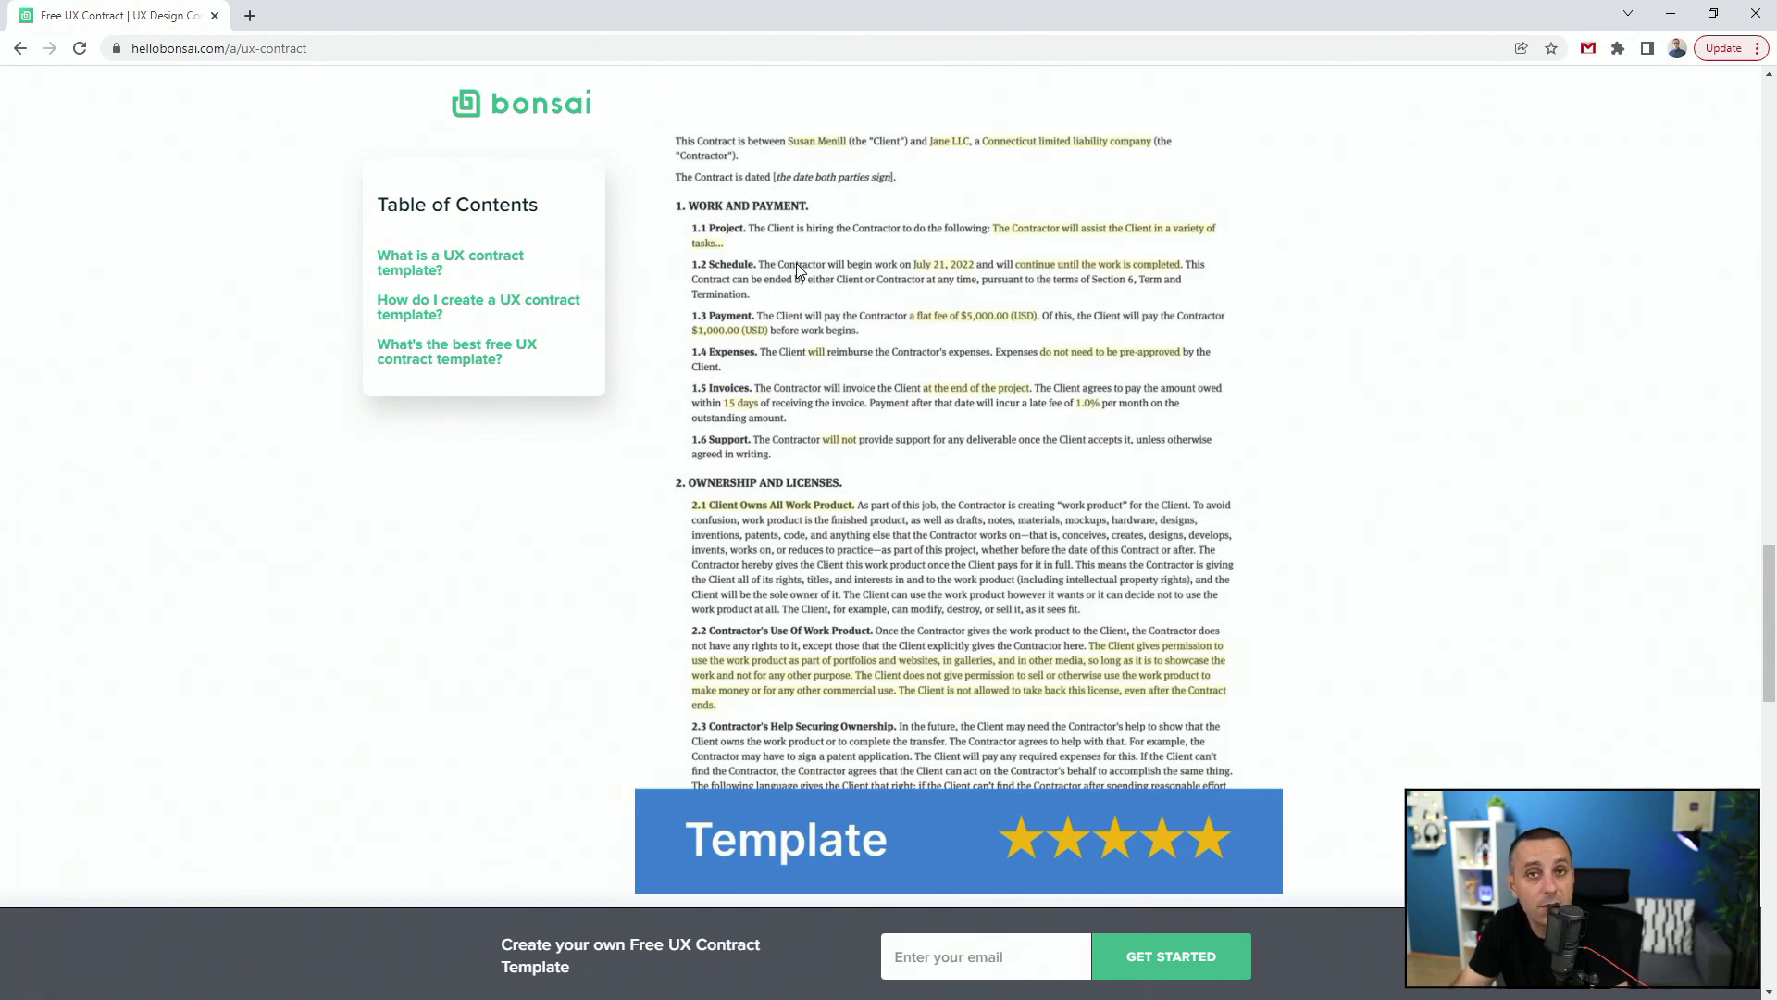
{"action": "scroll", "coordinate": [995, 448], "scroll_direction": "down", "scroll_amount": 2}
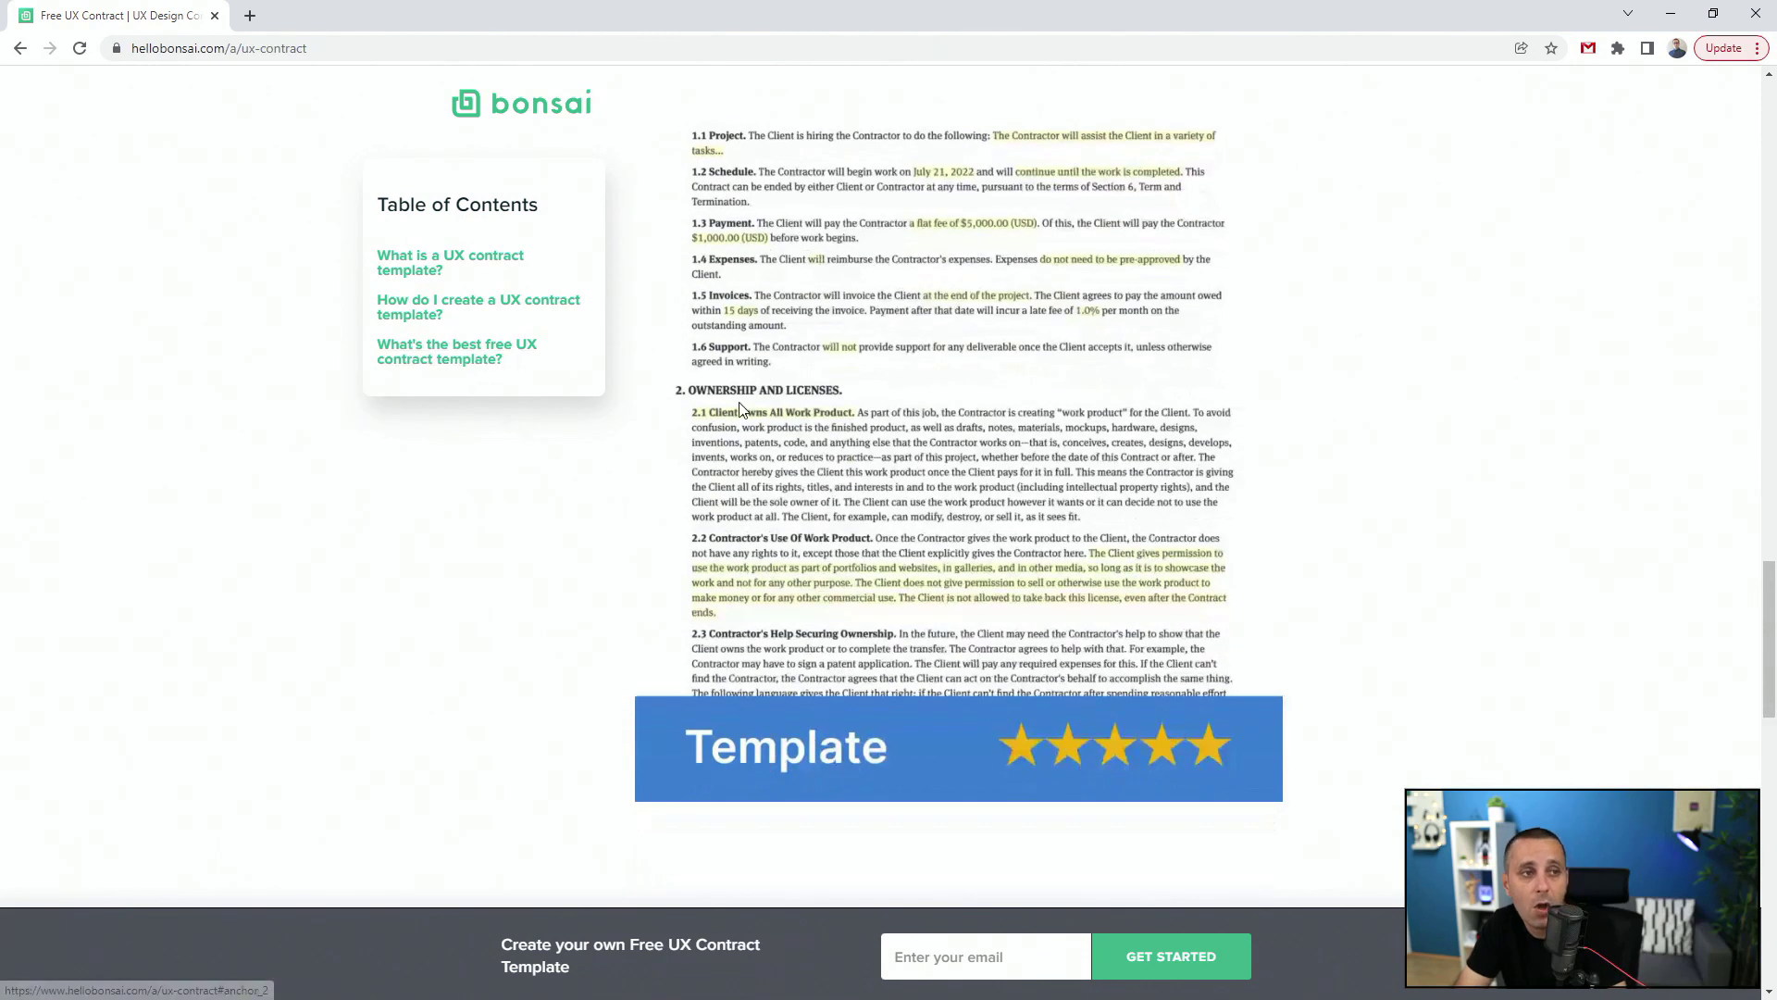
{"action": "scroll", "coordinate": [995, 448], "scroll_direction": "down", "scroll_amount": 2}
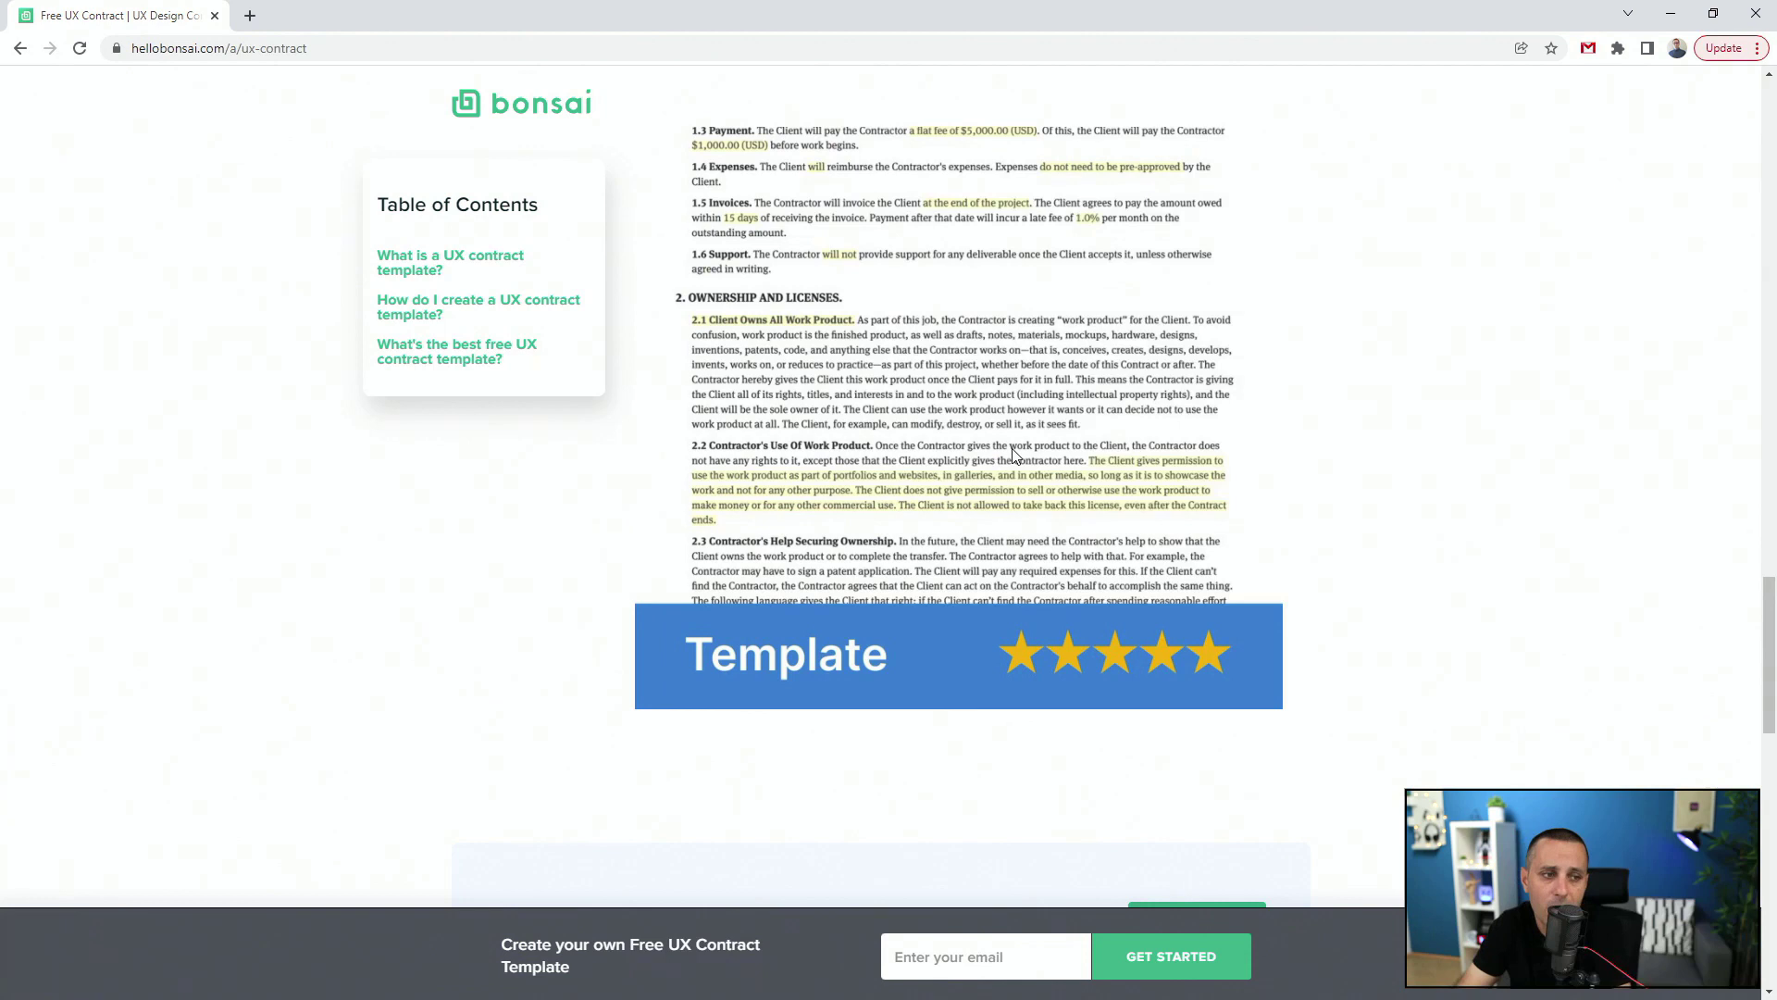
{"action": "scroll", "coordinate": [988, 443], "scroll_direction": "down", "scroll_amount": 3}
{"action": "scroll", "coordinate": [903, 389], "scroll_direction": "down", "scroll_amount": 2}
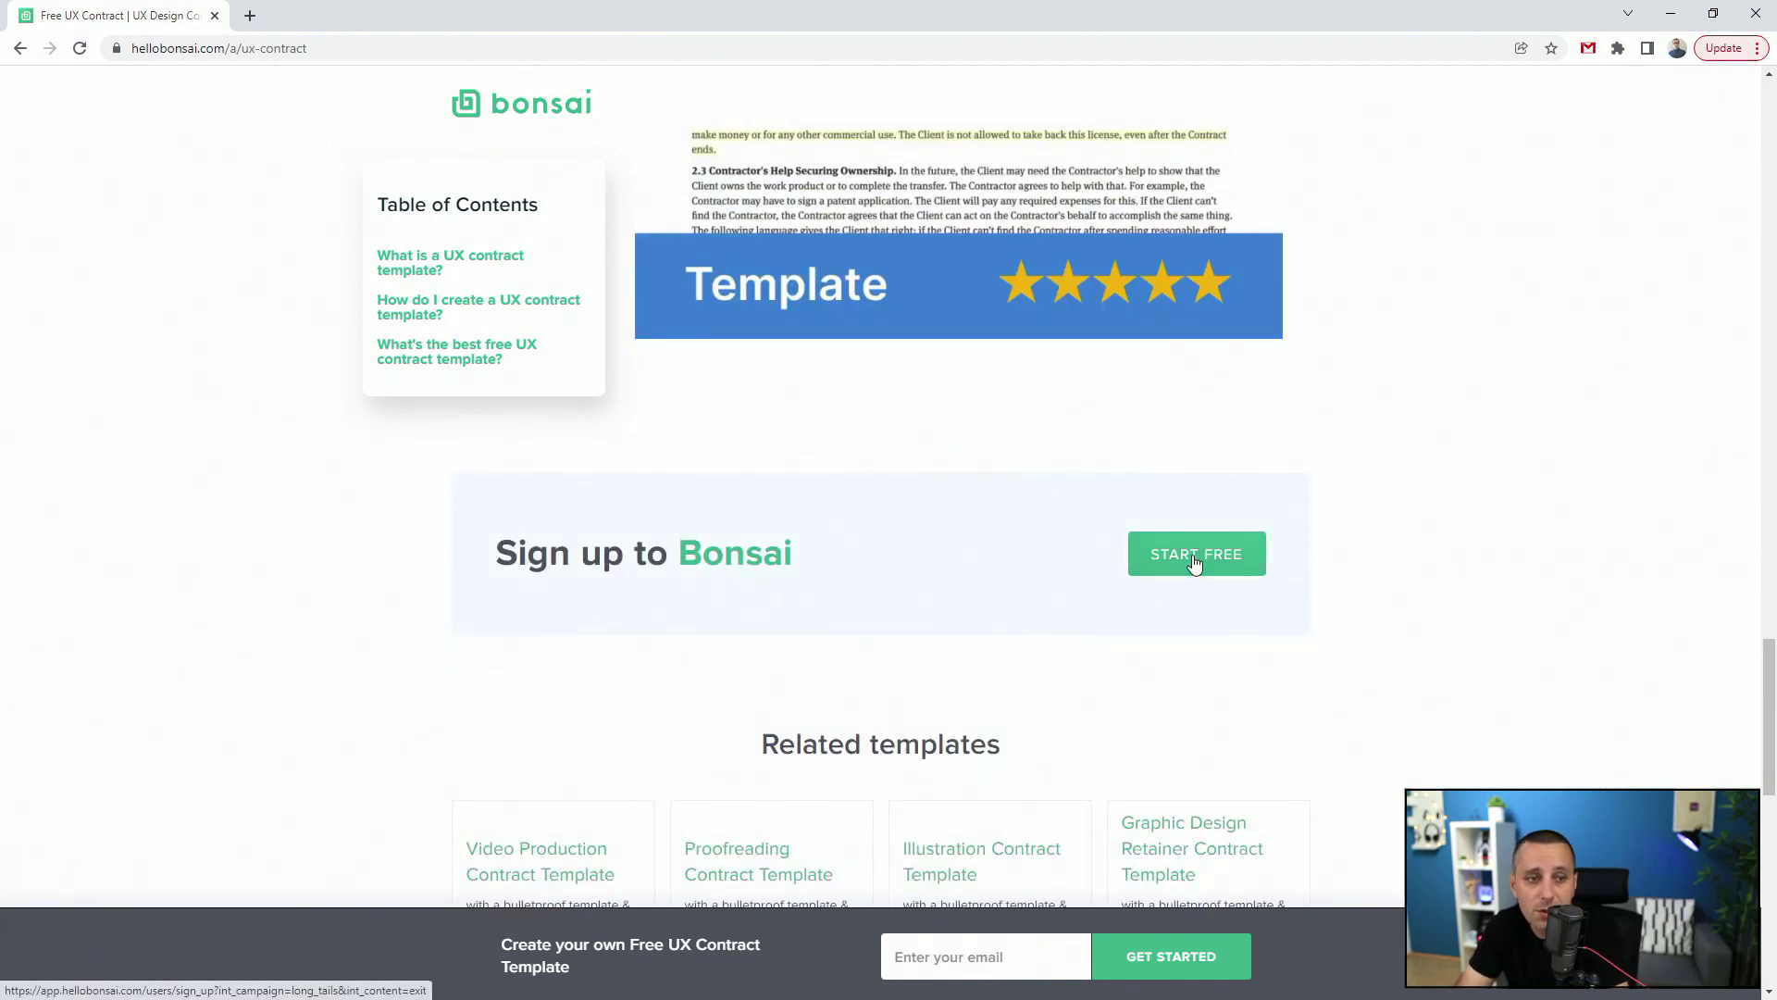
{"action": "scroll", "coordinate": [1194, 561], "scroll_direction": "up", "scroll_amount": 8}
{"action": "scroll", "coordinate": [1196, 563], "scroll_direction": "up", "scroll_amount": 8}
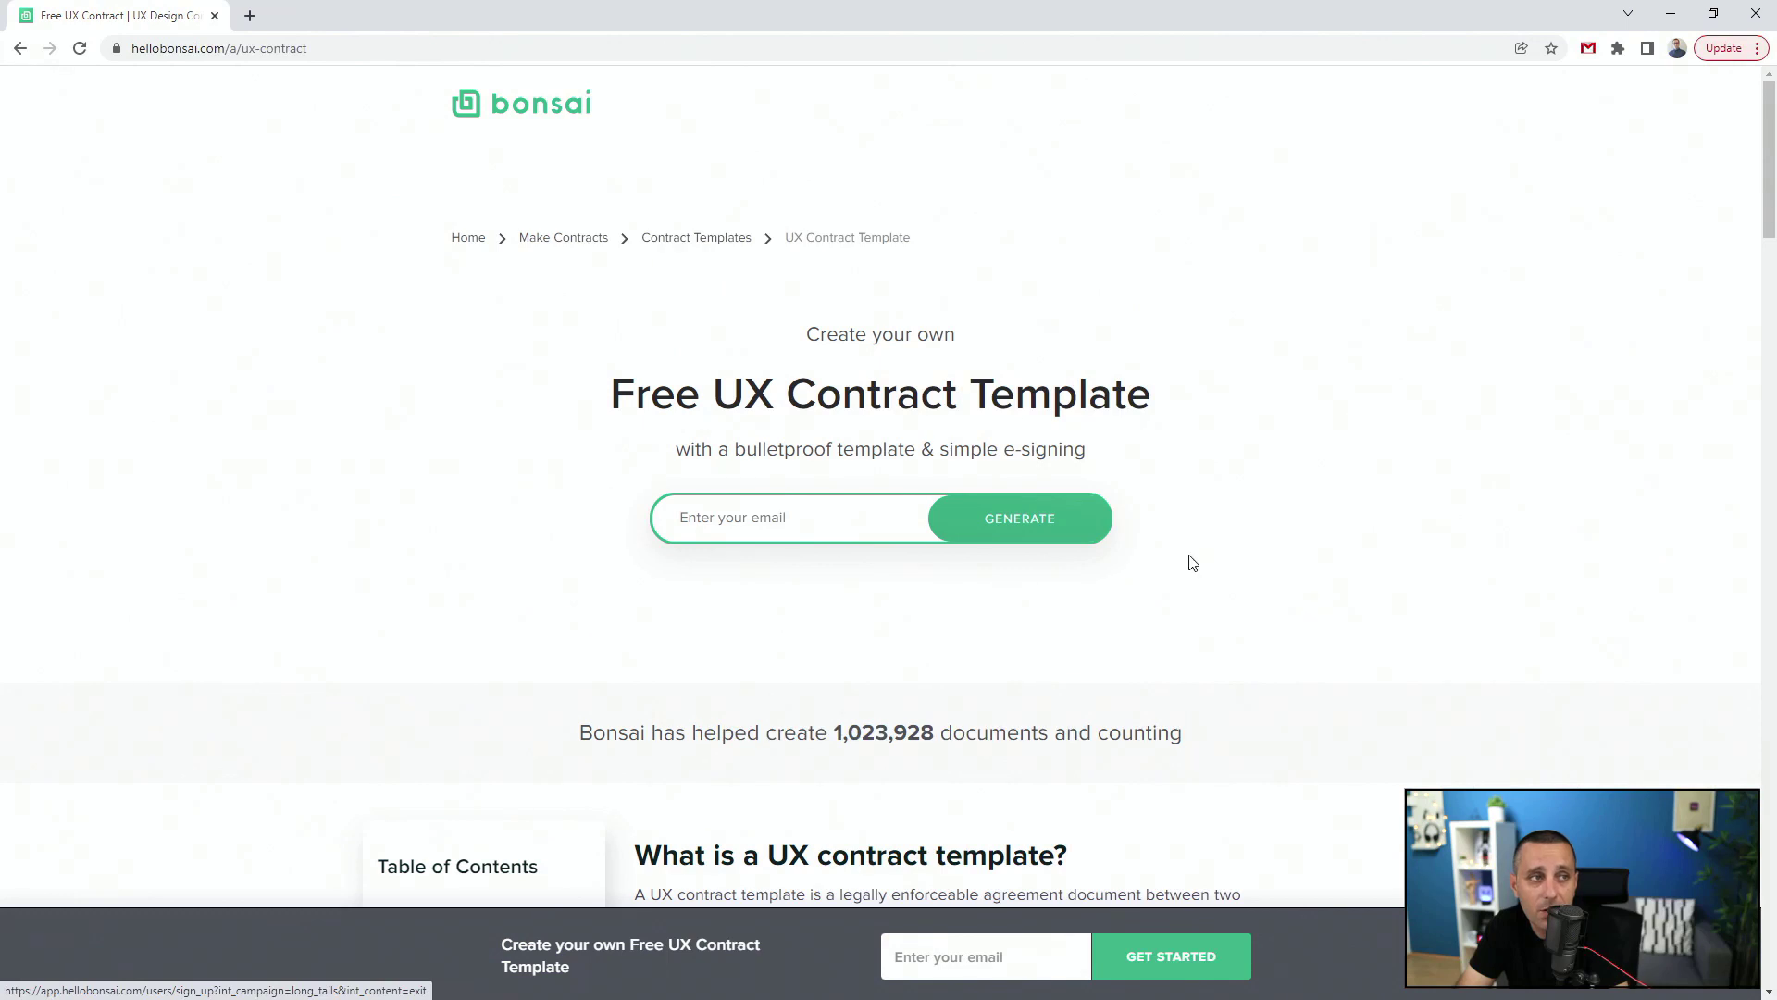
Step: Go back to the Bonsai homepage via the logo after reading the UX contract guidance
{"action": "left_click", "coordinate": [563, 106]}
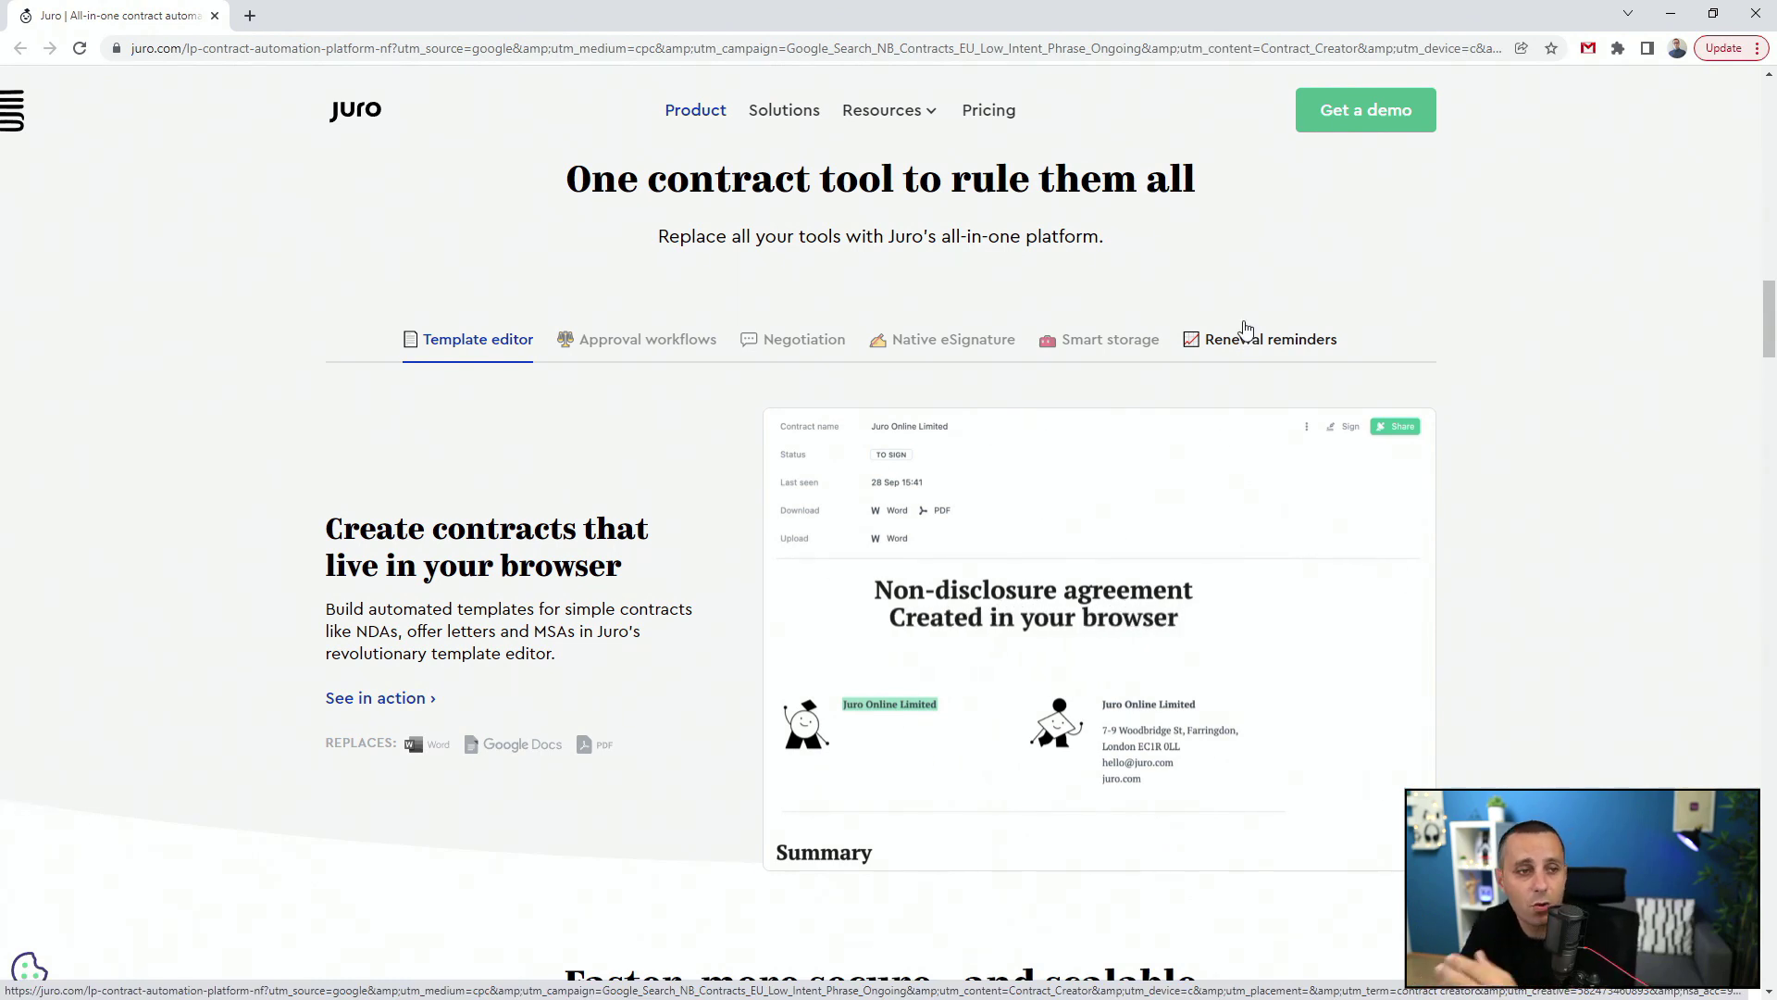
{"action": "scroll", "coordinate": [251, 680], "scroll_direction": "down", "scroll_amount": 2}
{"action": "scroll", "coordinate": [250, 681], "scroll_direction": "down", "scroll_amount": 1}
{"action": "scroll", "coordinate": [271, 698], "scroll_direction": "down", "scroll_amount": 3}
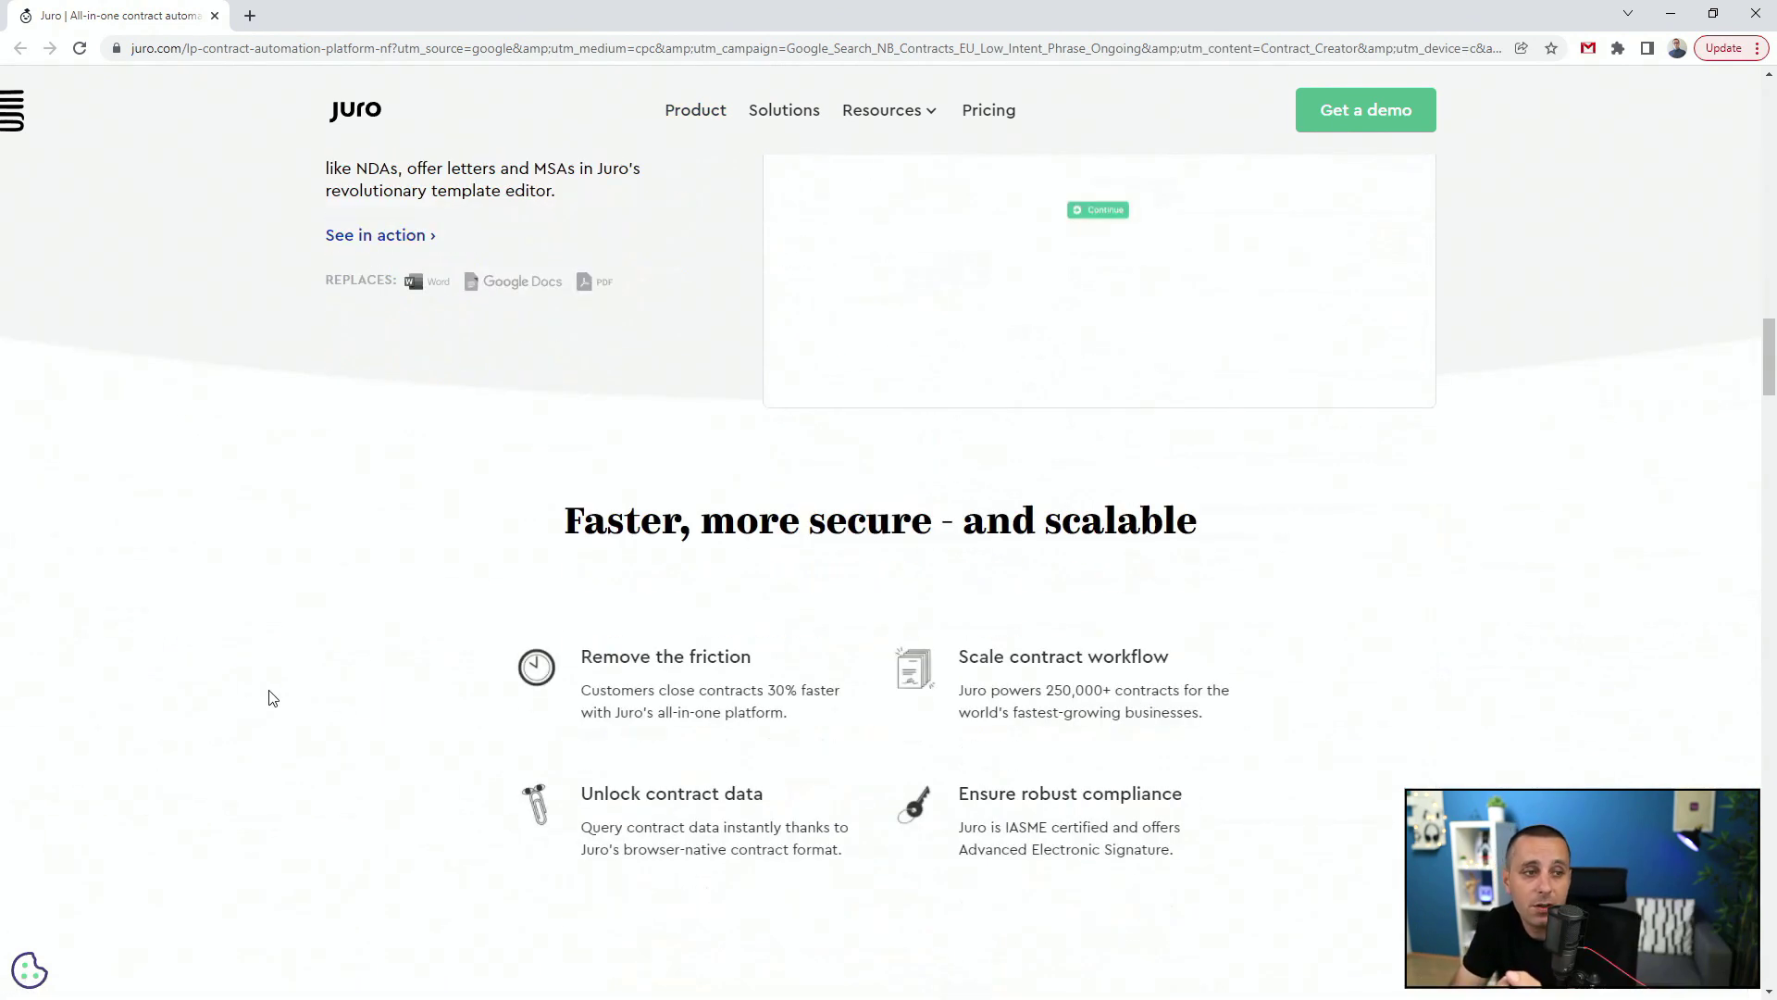
{"action": "scroll", "coordinate": [271, 698], "scroll_direction": "down", "scroll_amount": 2}
{"action": "scroll", "coordinate": [272, 698], "scroll_direction": "down", "scroll_amount": 4}
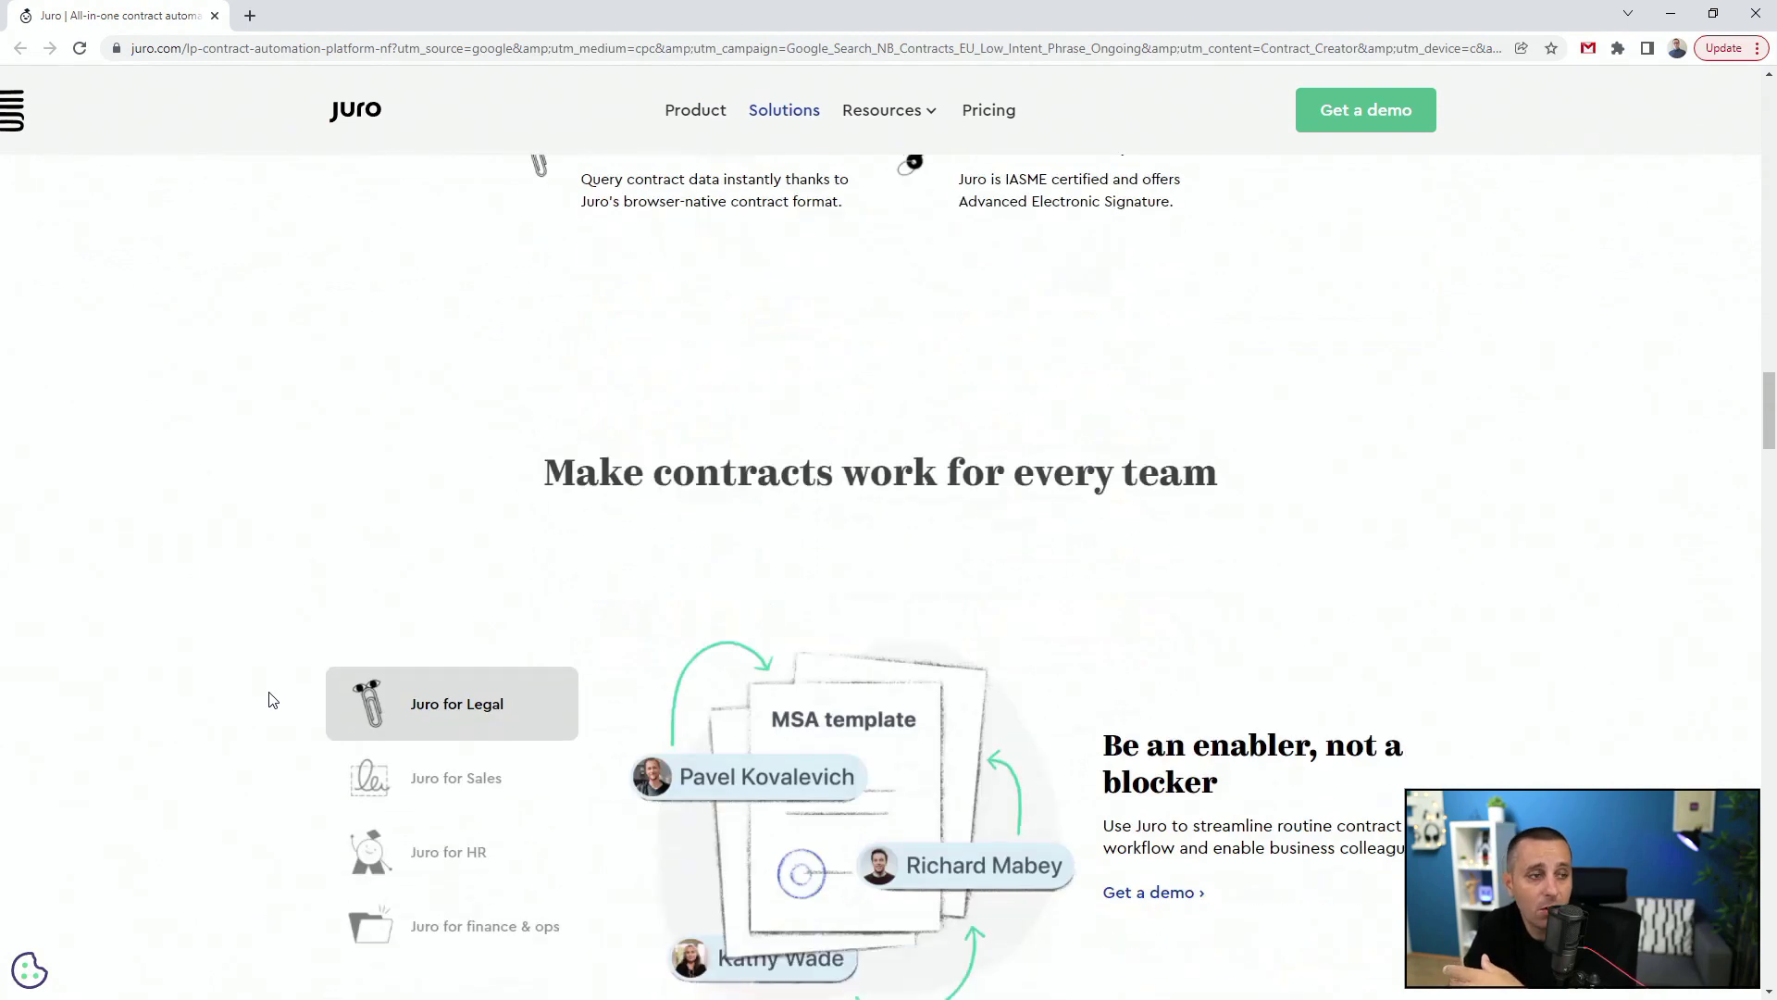
{"action": "scroll", "coordinate": [271, 697], "scroll_direction": "down", "scroll_amount": 1}
{"action": "scroll", "coordinate": [271, 698], "scroll_direction": "down", "scroll_amount": 1}
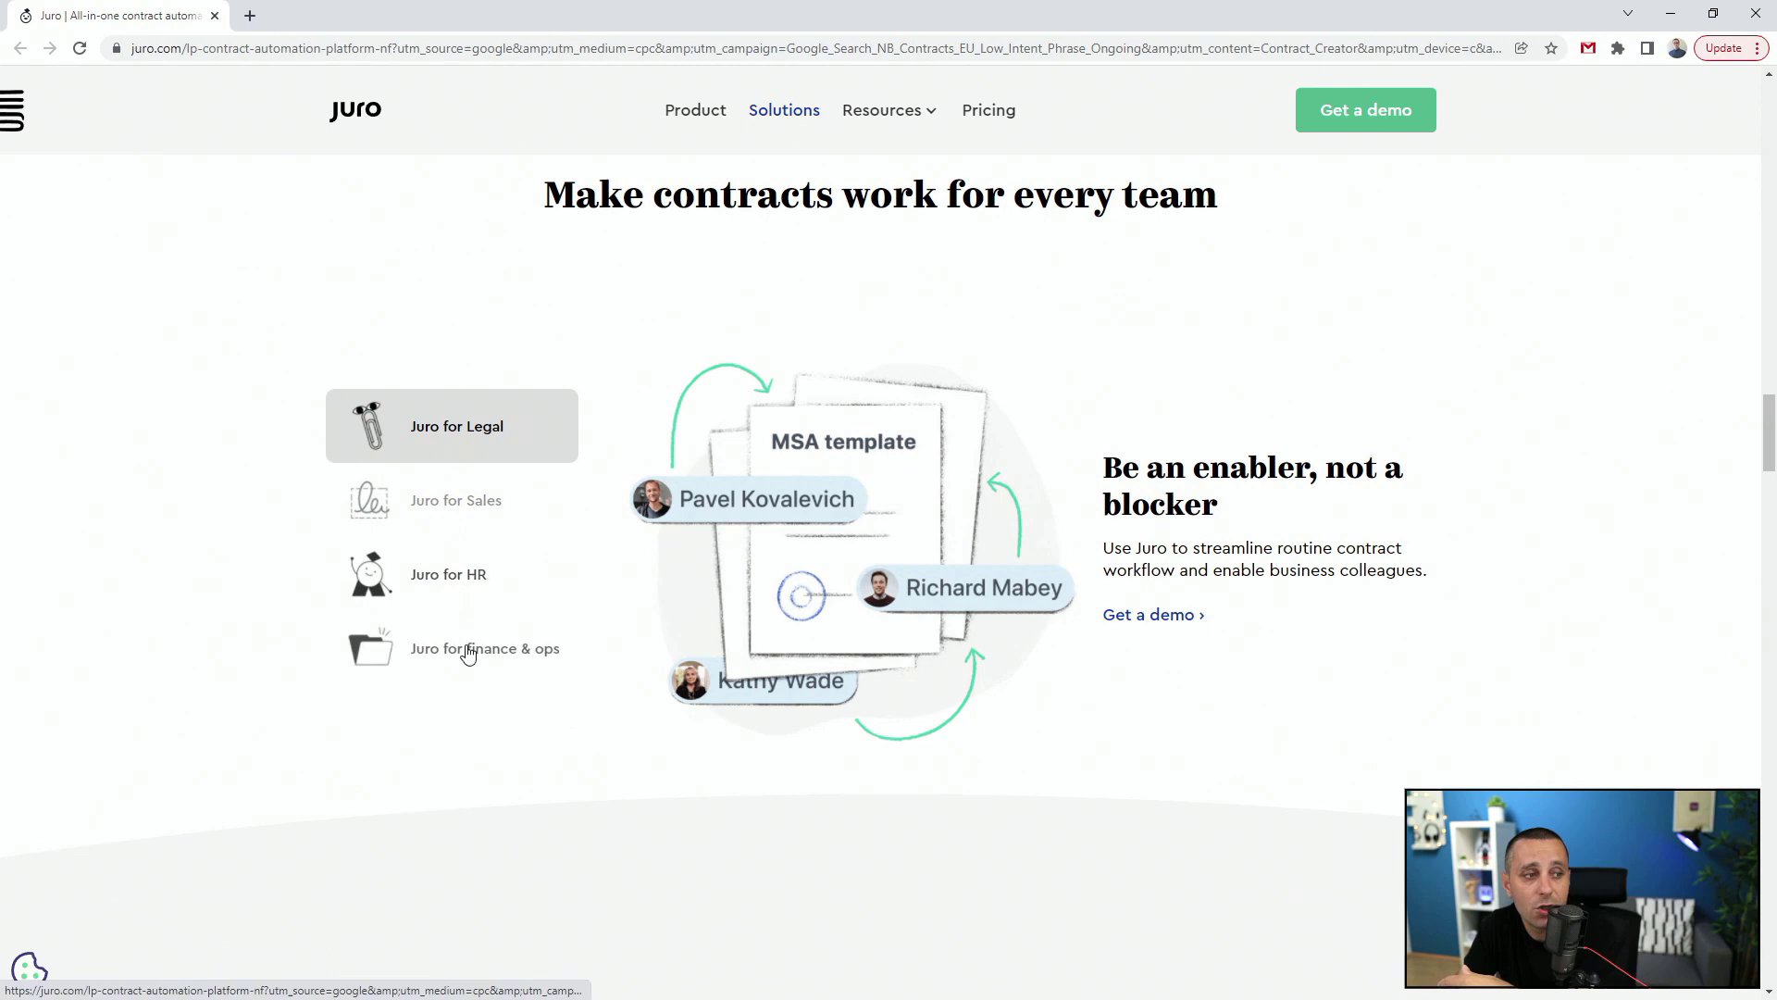
{"action": "scroll", "coordinate": [469, 653], "scroll_direction": "down", "scroll_amount": 5}
{"action": "scroll", "coordinate": [81, 652], "scroll_direction": "down", "scroll_amount": 3}
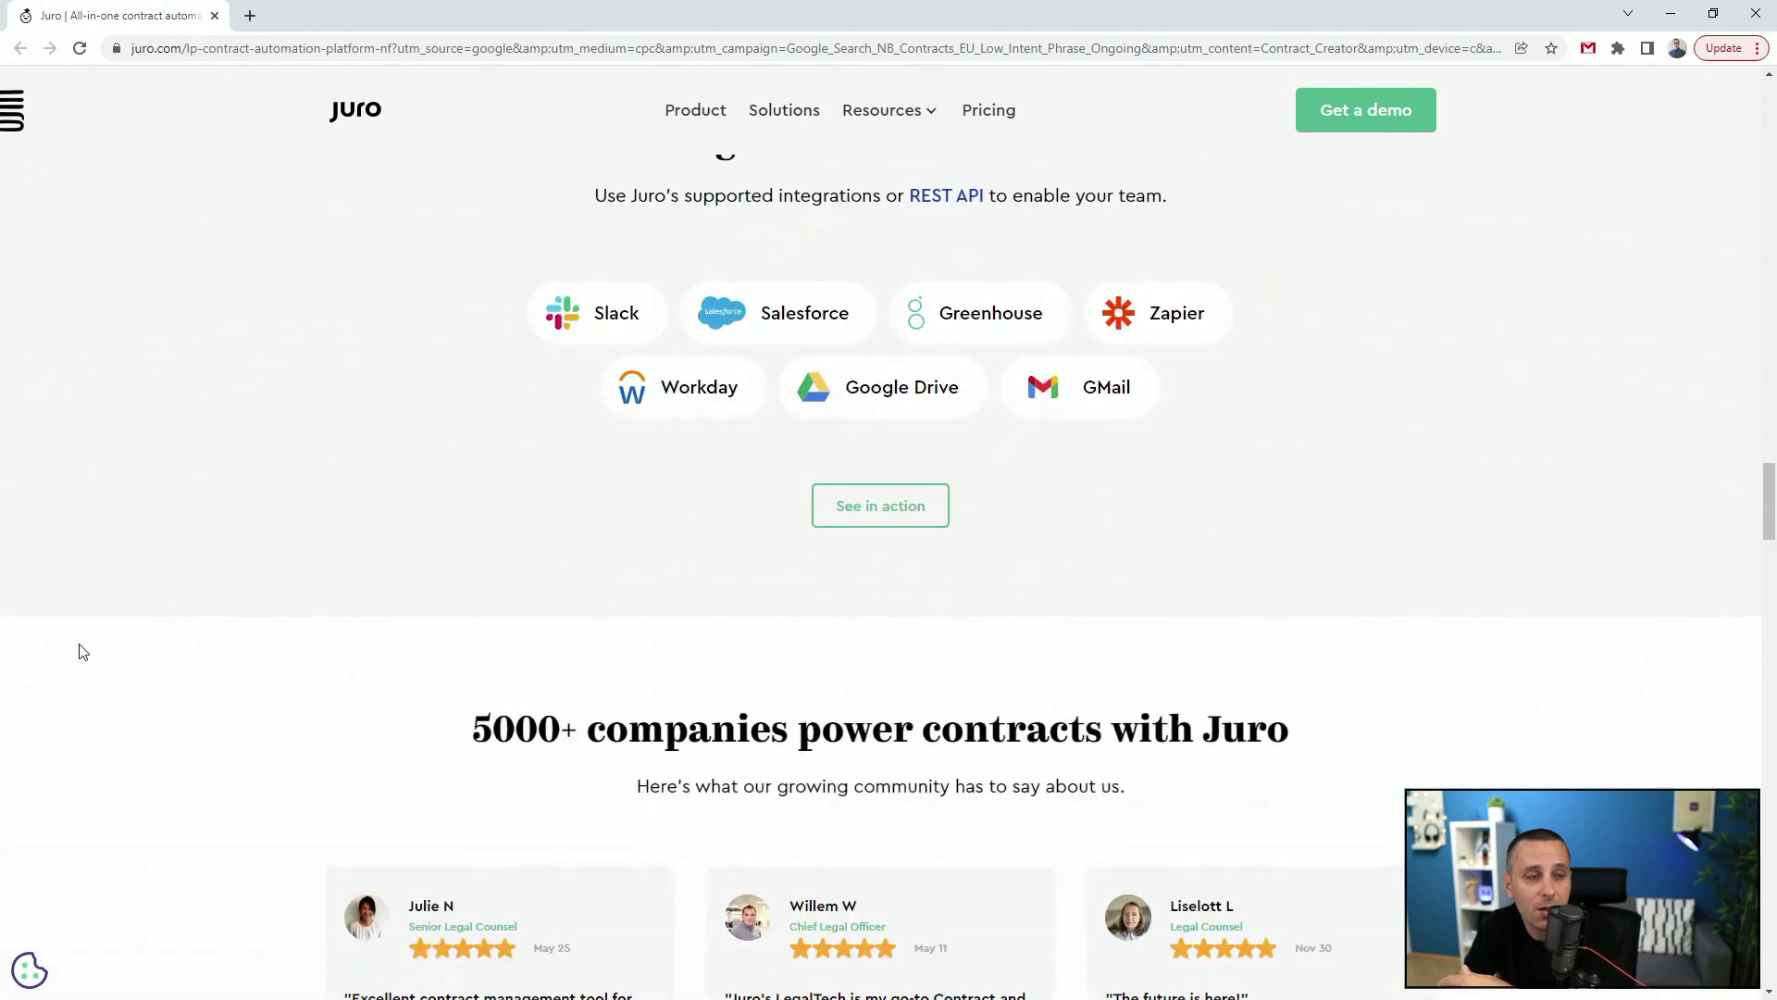
{"action": "scroll", "coordinate": [82, 650], "scroll_direction": "up", "scroll_amount": 1}
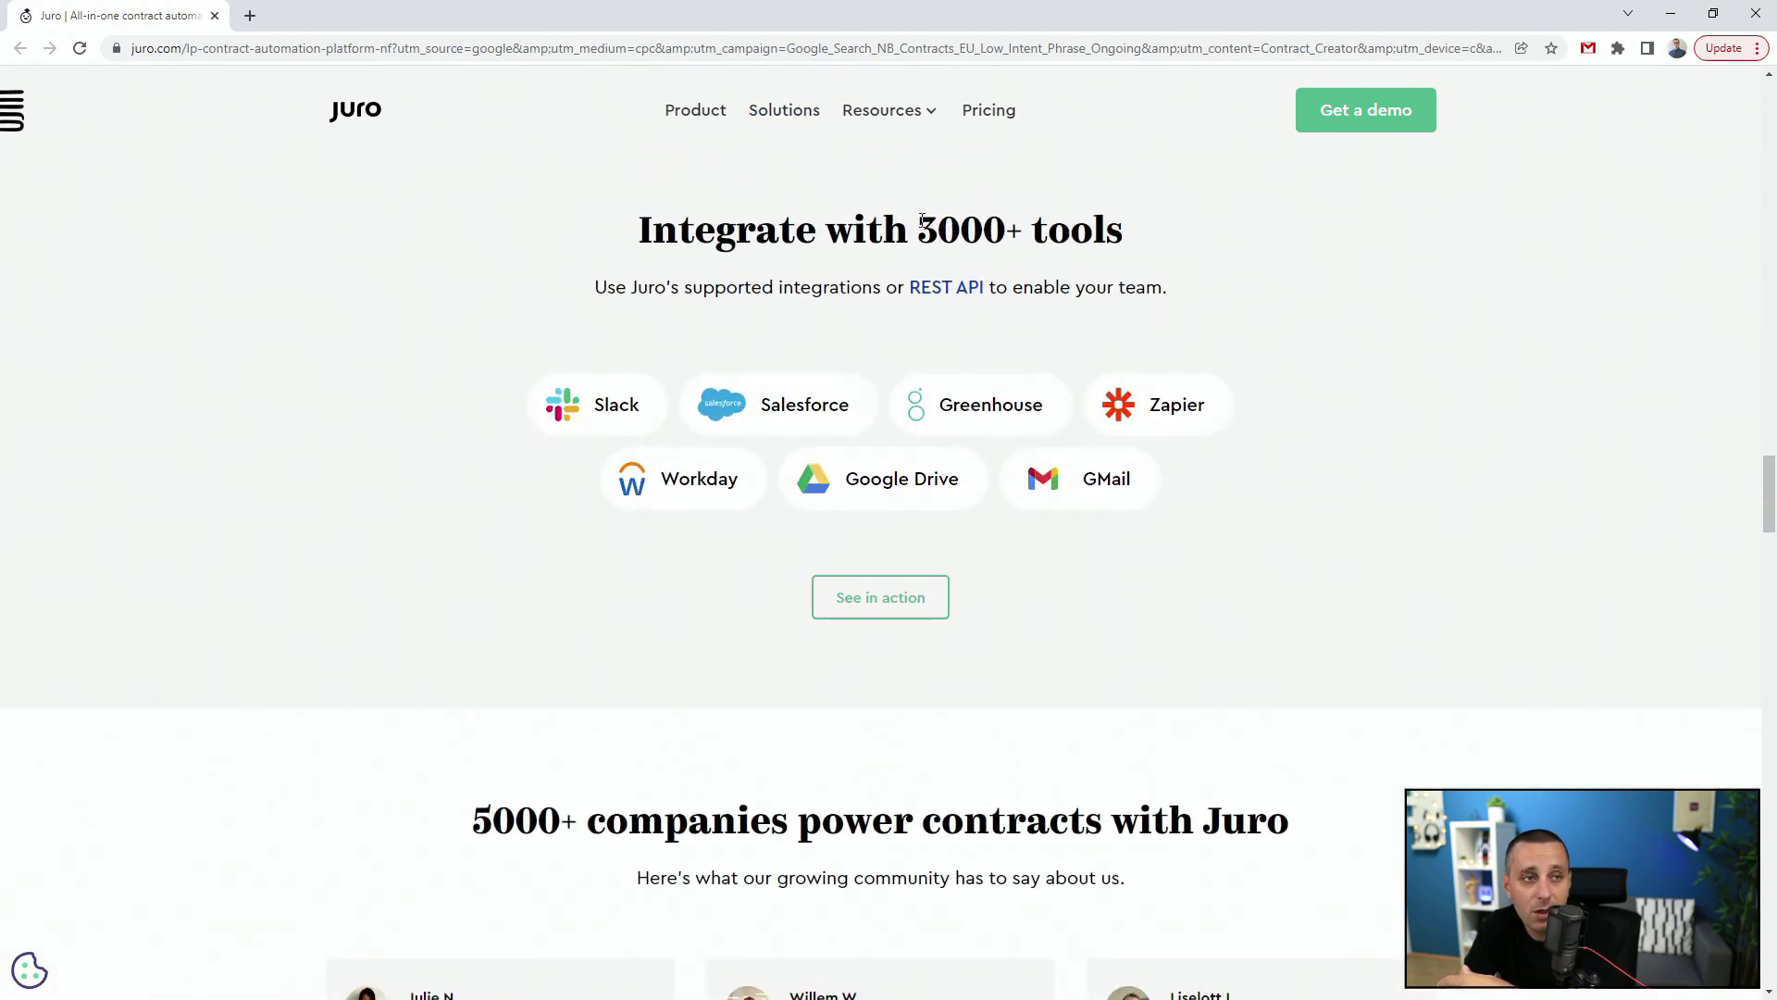
{"action": "left_click_drag", "start_coordinate": [921, 218], "coordinate": [1182, 214]}
{"action": "scroll", "coordinate": [460, 477], "scroll_direction": "down", "scroll_amount": 3}
{"action": "scroll", "coordinate": [459, 477], "scroll_direction": "down", "scroll_amount": 3}
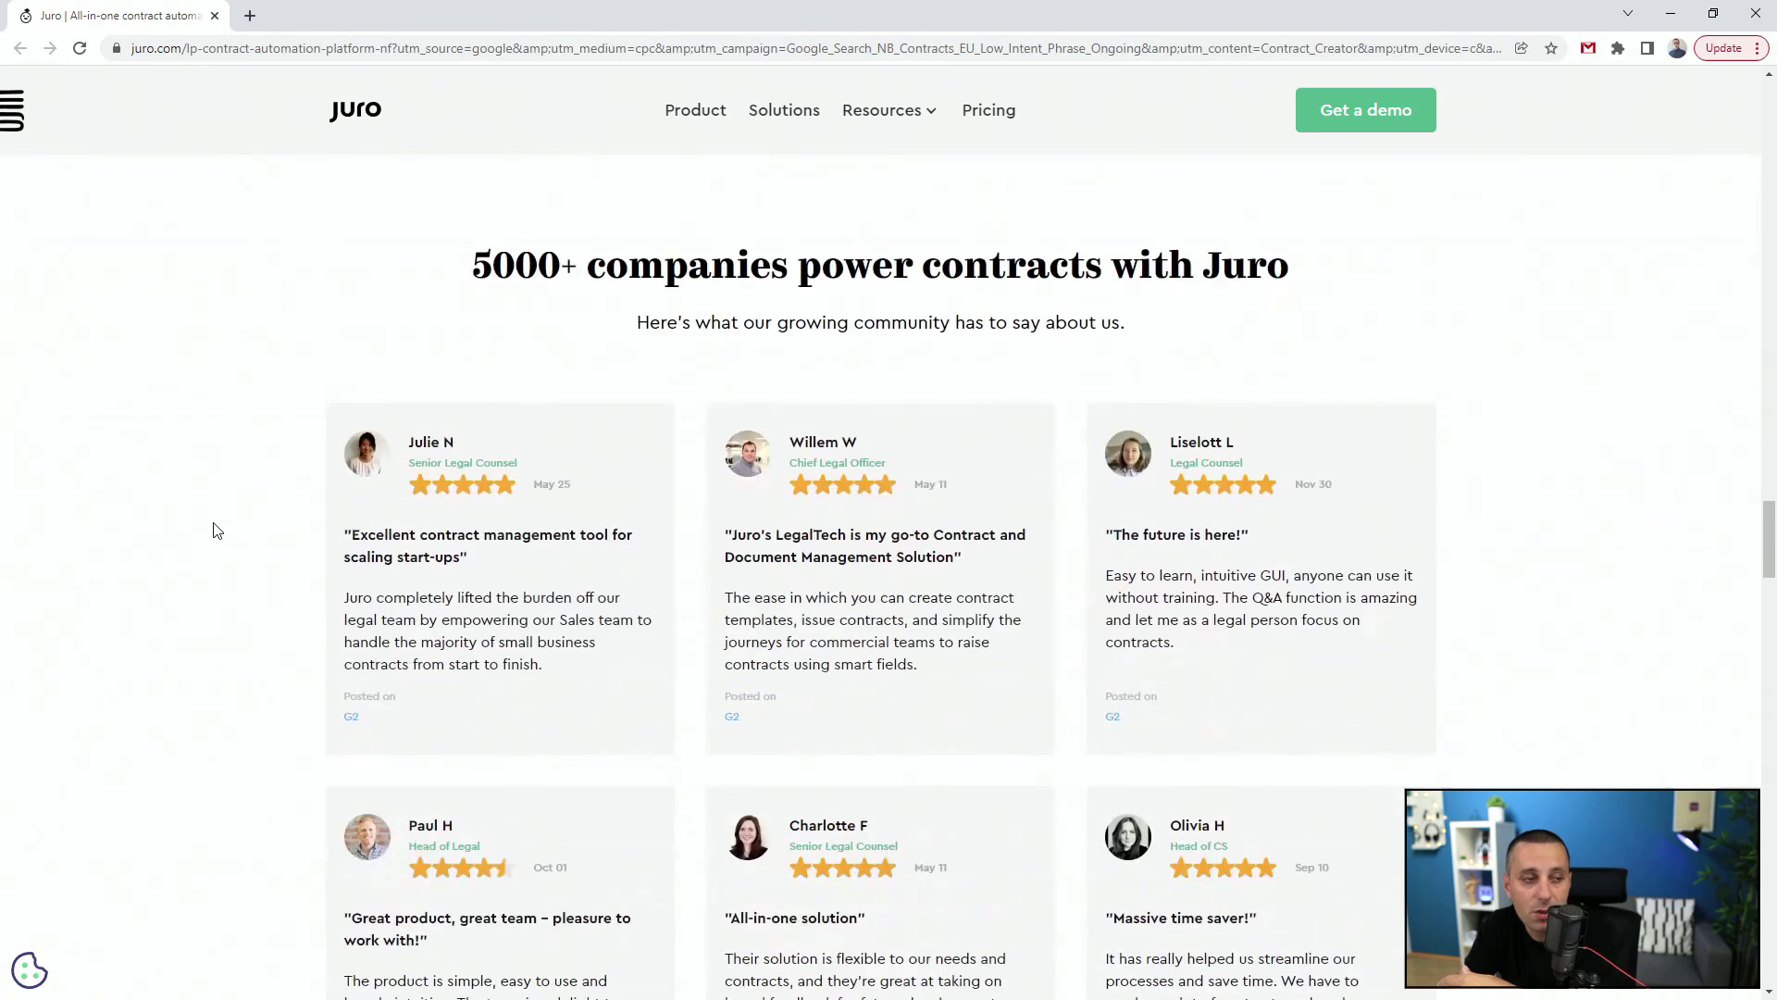
{"action": "scroll", "coordinate": [215, 530], "scroll_direction": "down", "scroll_amount": 3}
{"action": "scroll", "coordinate": [215, 532], "scroll_direction": "up", "scroll_amount": 10}
{"action": "scroll", "coordinate": [214, 531], "scroll_direction": "up", "scroll_amount": 10}
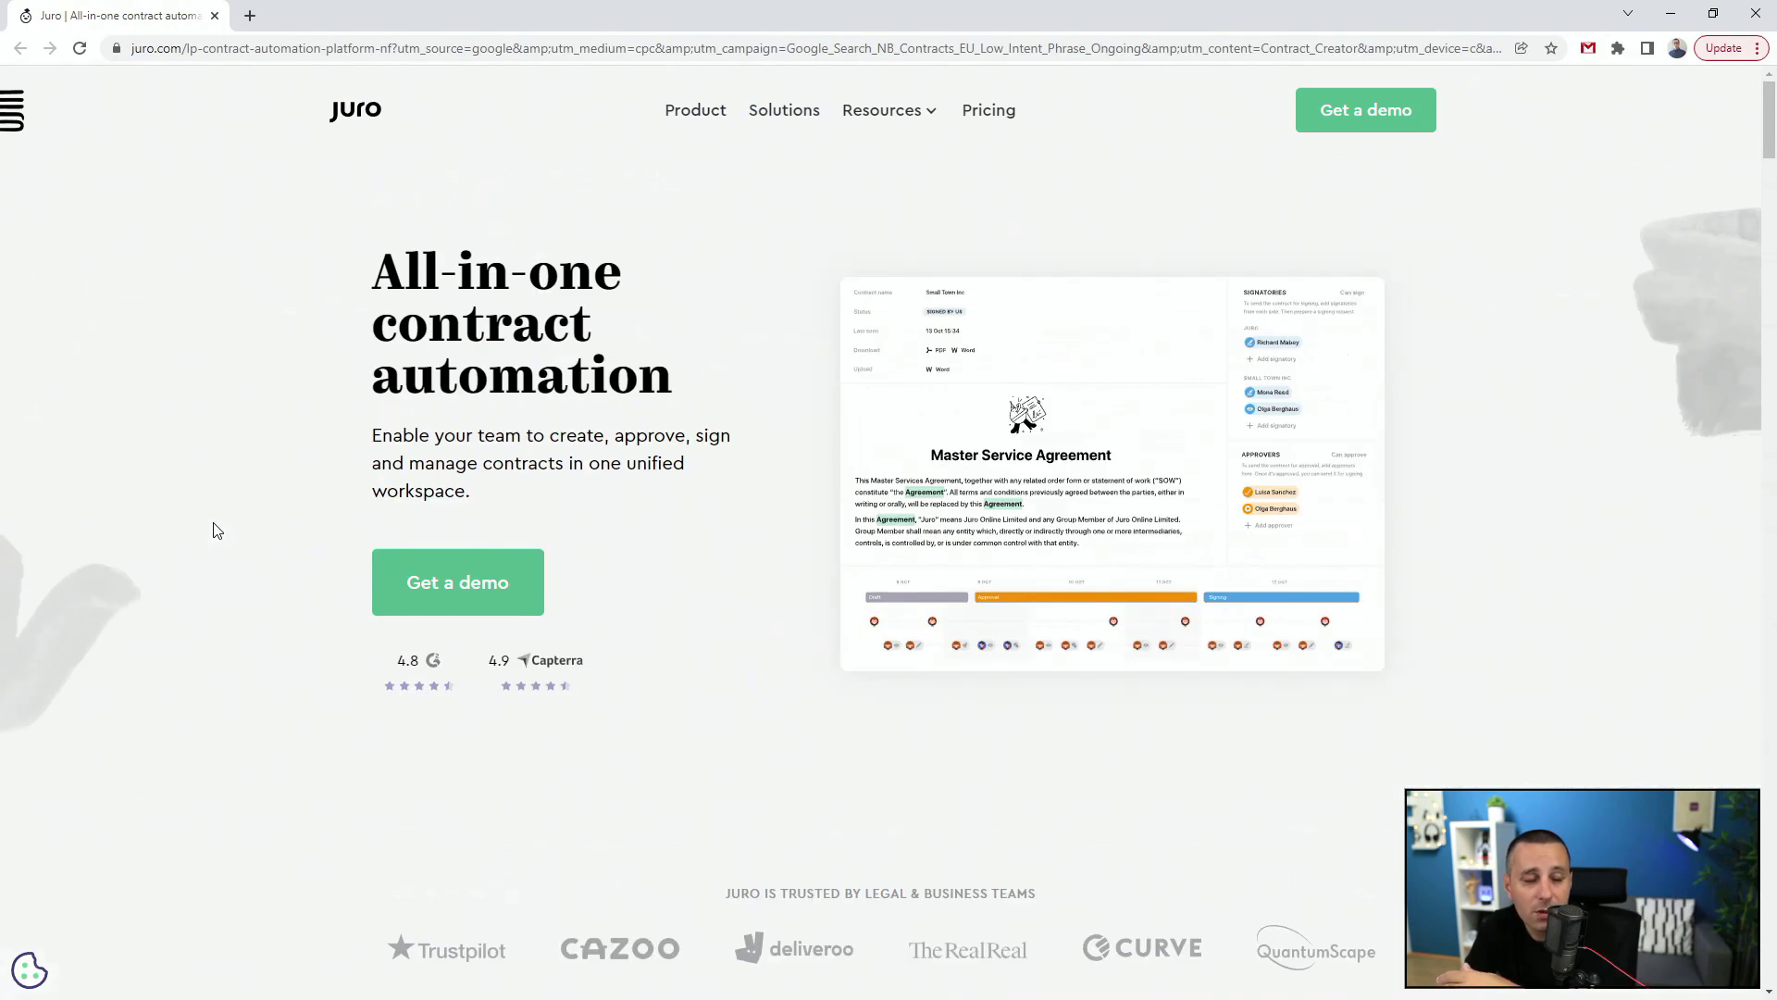
Step: Show Juro's Resources menu options
{"action": "left_click", "coordinate": [917, 115]}
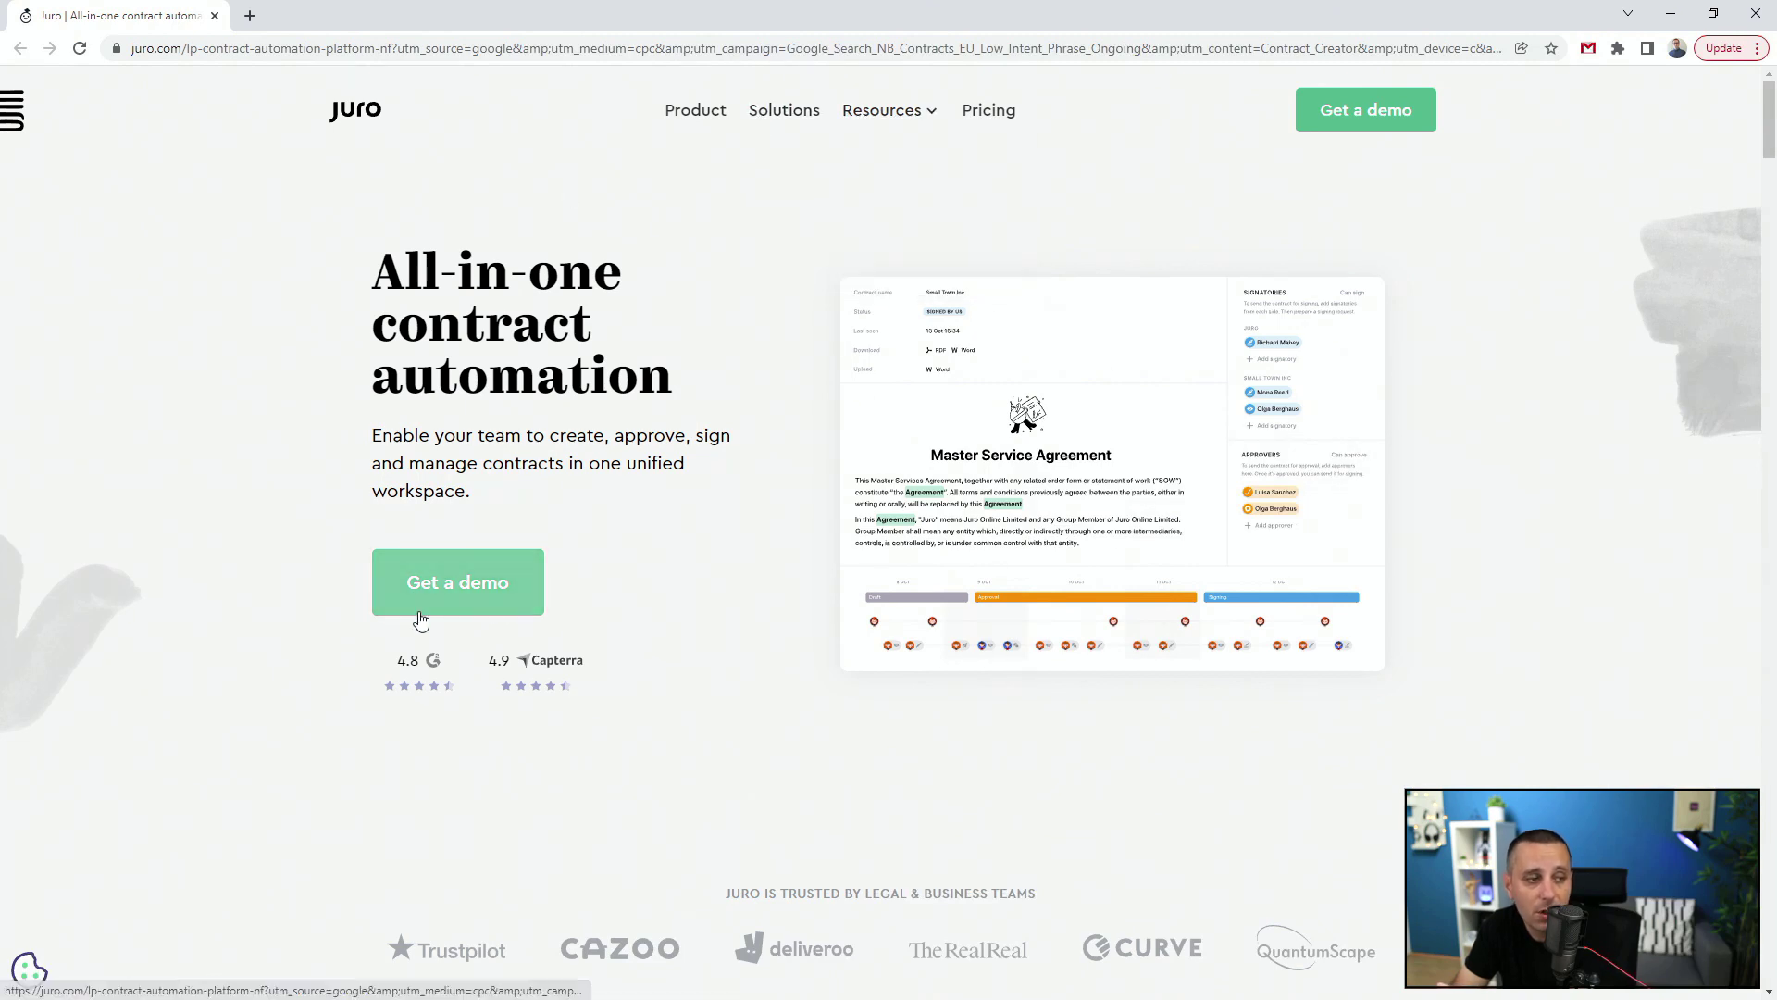
{"action": "scroll", "coordinate": [239, 639], "scroll_direction": "down", "scroll_amount": 3}
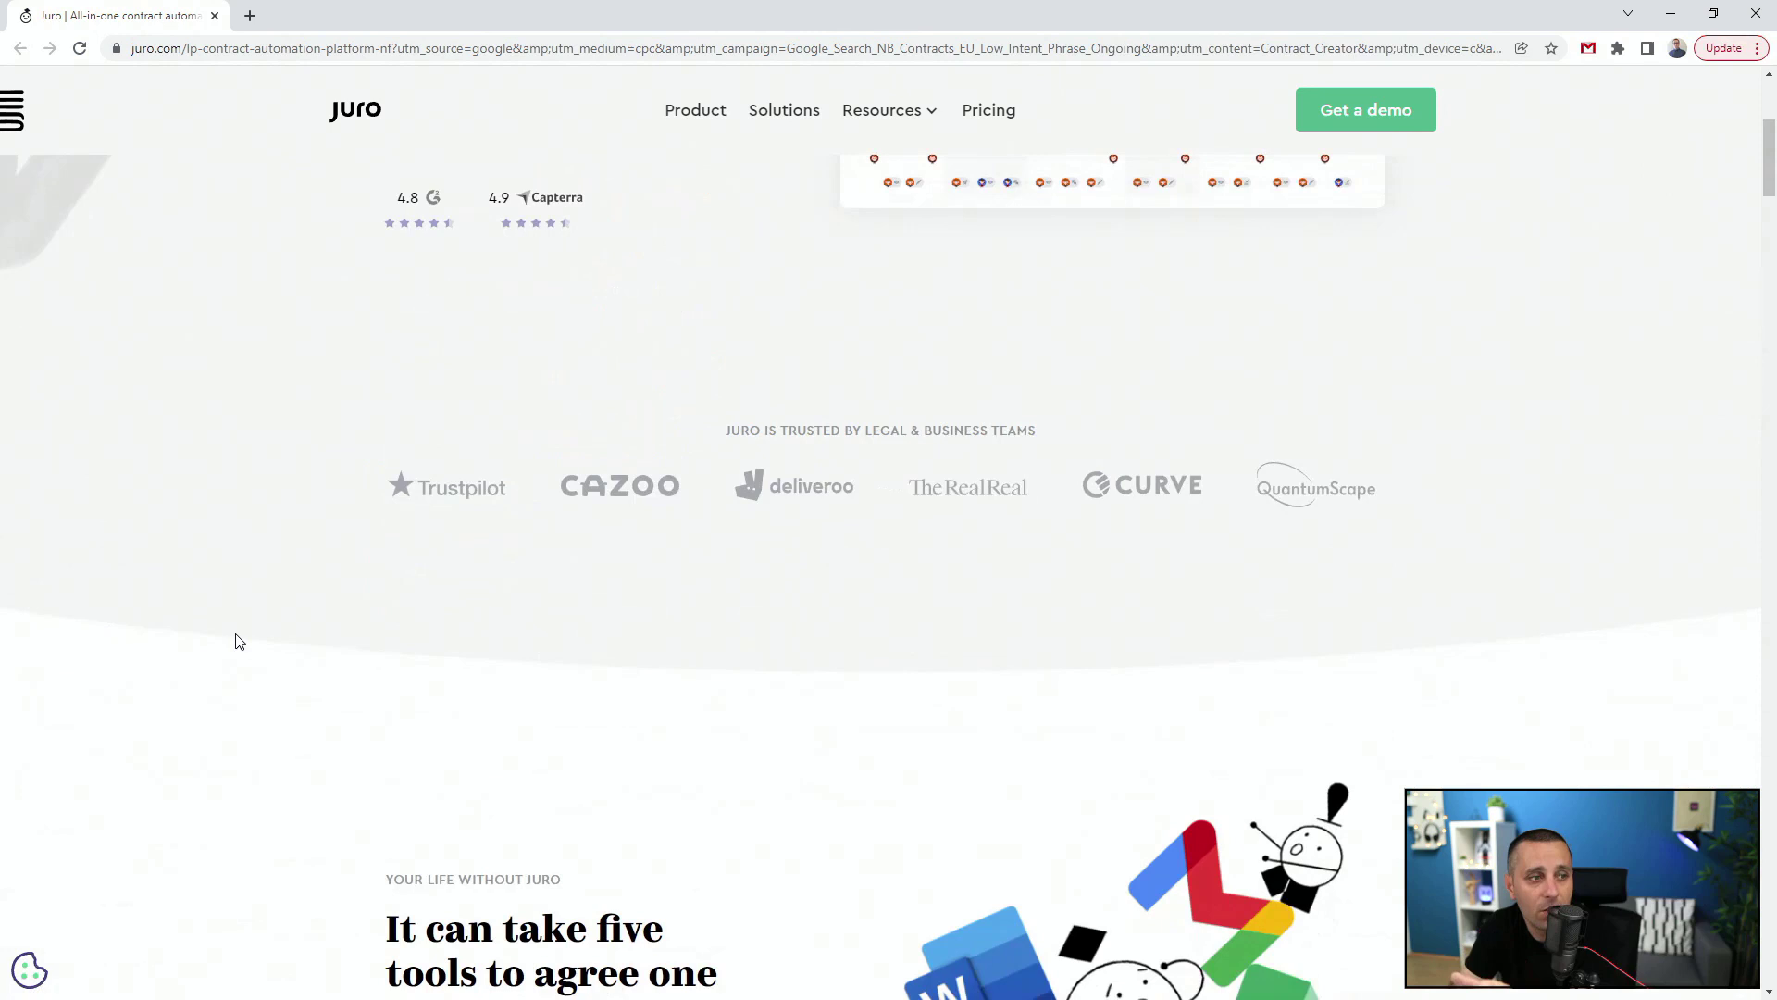
{"action": "scroll", "coordinate": [239, 641], "scroll_direction": "down", "scroll_amount": 3}
{"action": "scroll", "coordinate": [238, 640], "scroll_direction": "down", "scroll_amount": 4}
{"action": "scroll", "coordinate": [239, 641], "scroll_direction": "down", "scroll_amount": 4}
{"action": "scroll", "coordinate": [239, 640], "scroll_direction": "down", "scroll_amount": 4}
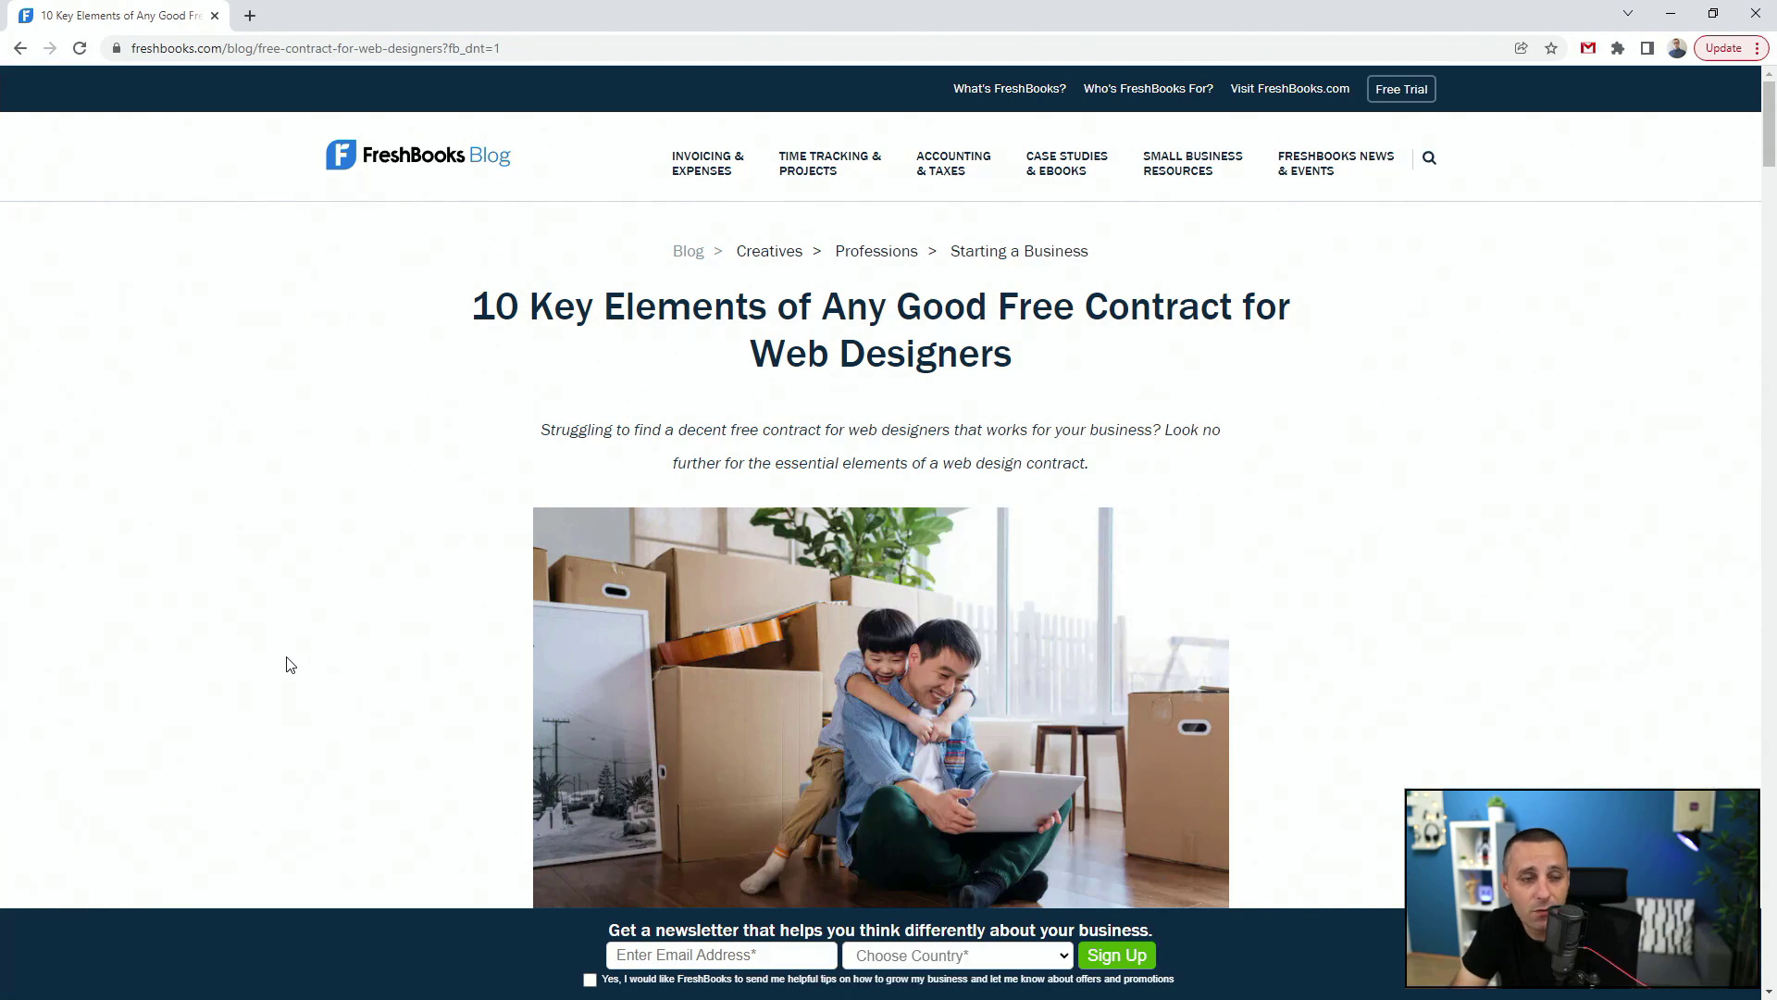
{"action": "scroll", "coordinate": [288, 664], "scroll_direction": "down", "scroll_amount": 4}
{"action": "scroll", "coordinate": [287, 665], "scroll_direction": "down", "scroll_amount": 3}
{"action": "scroll", "coordinate": [287, 663], "scroll_direction": "down", "scroll_amount": 4}
{"action": "scroll", "coordinate": [286, 665], "scroll_direction": "down", "scroll_amount": 3}
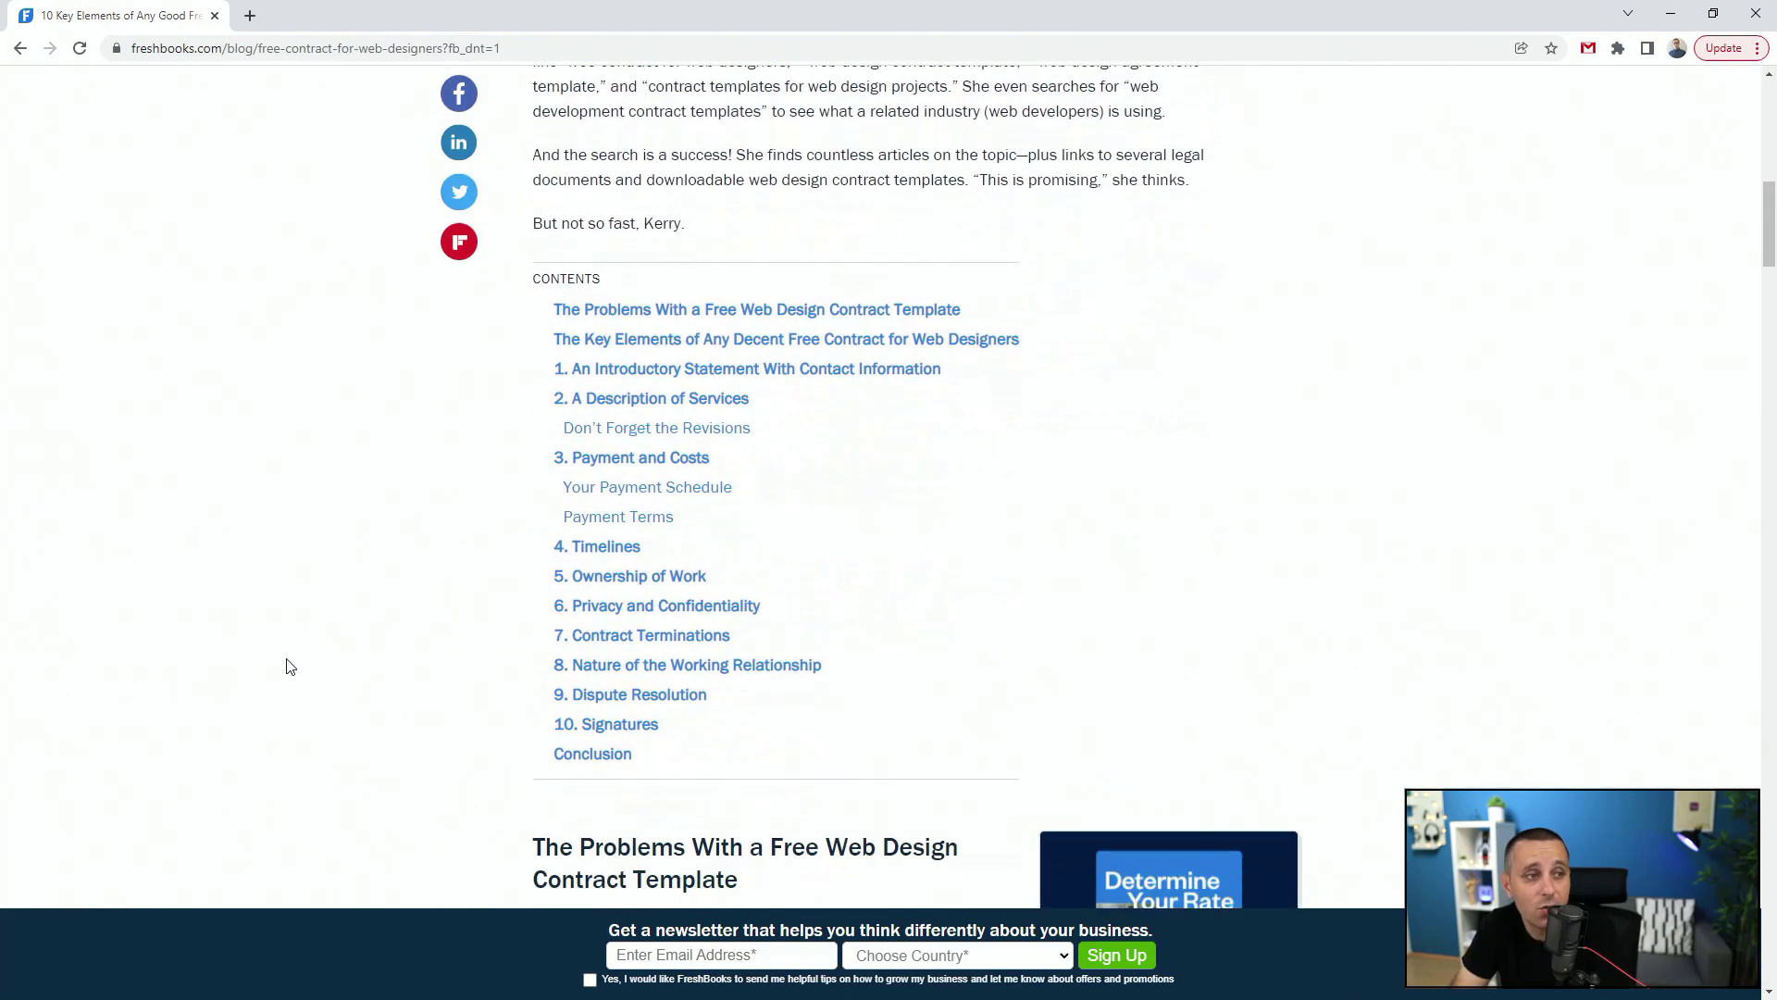
{"action": "scroll", "coordinate": [287, 663], "scroll_direction": "down", "scroll_amount": 1}
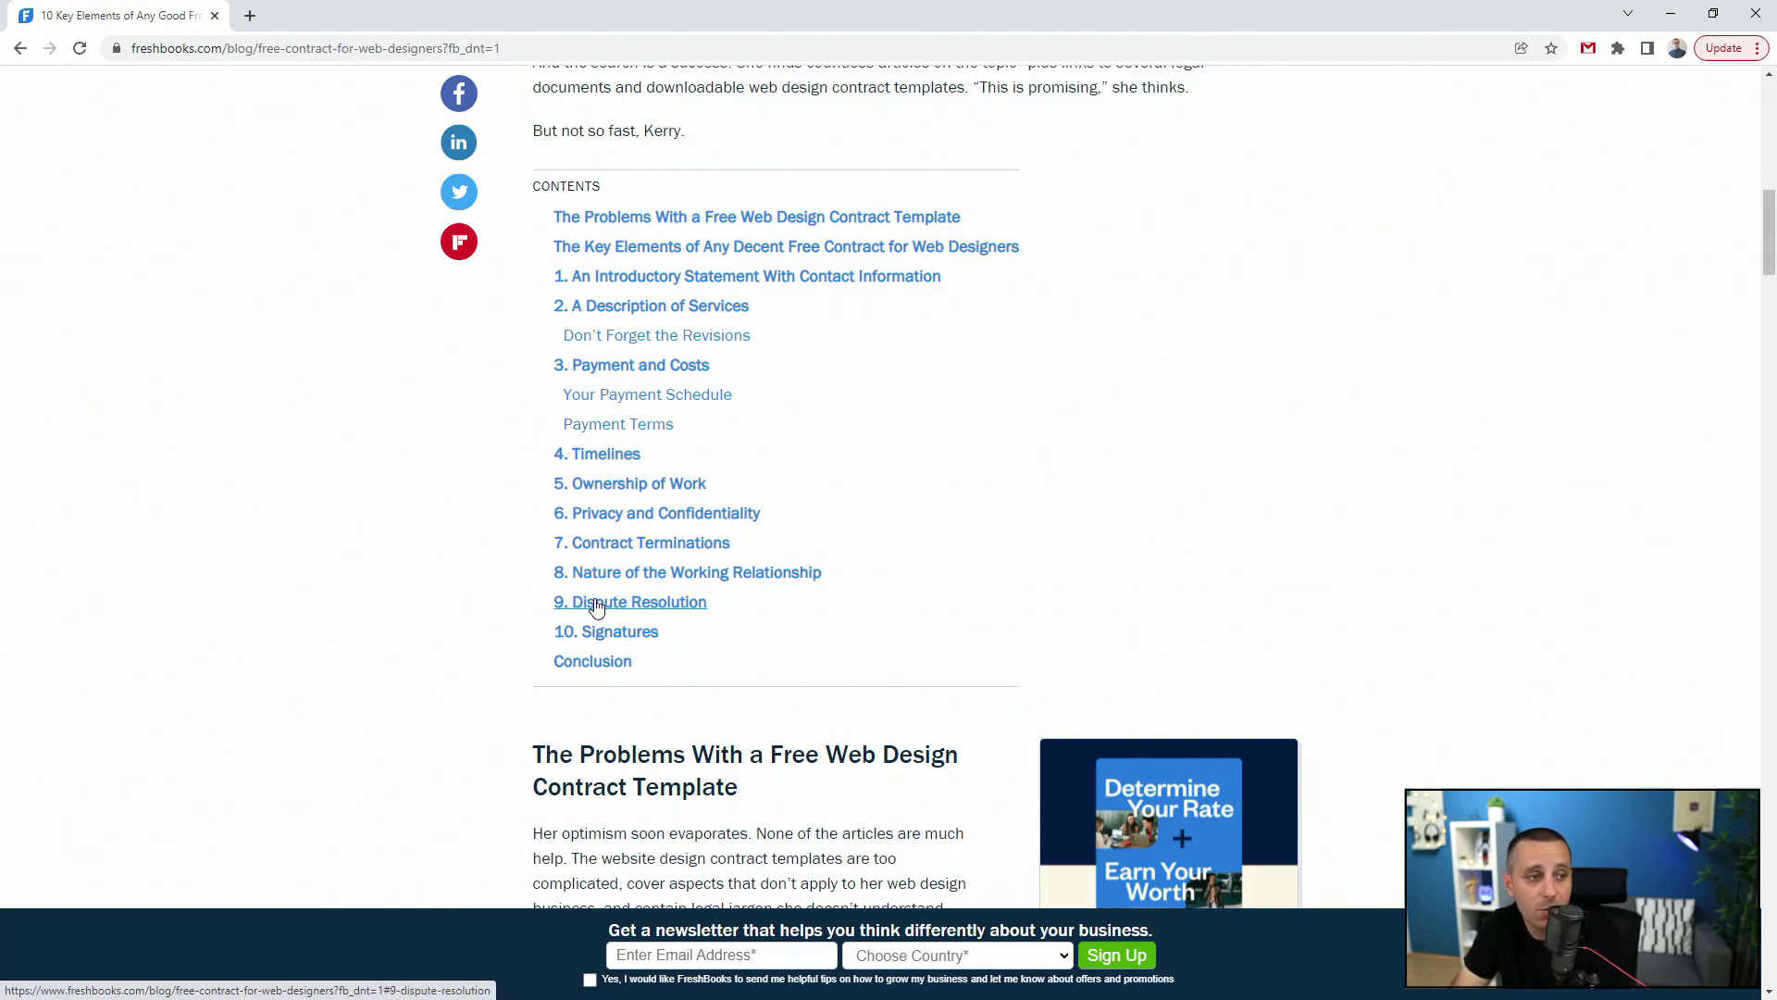
{"action": "scroll", "coordinate": [150, 525], "scroll_direction": "down", "scroll_amount": 5}
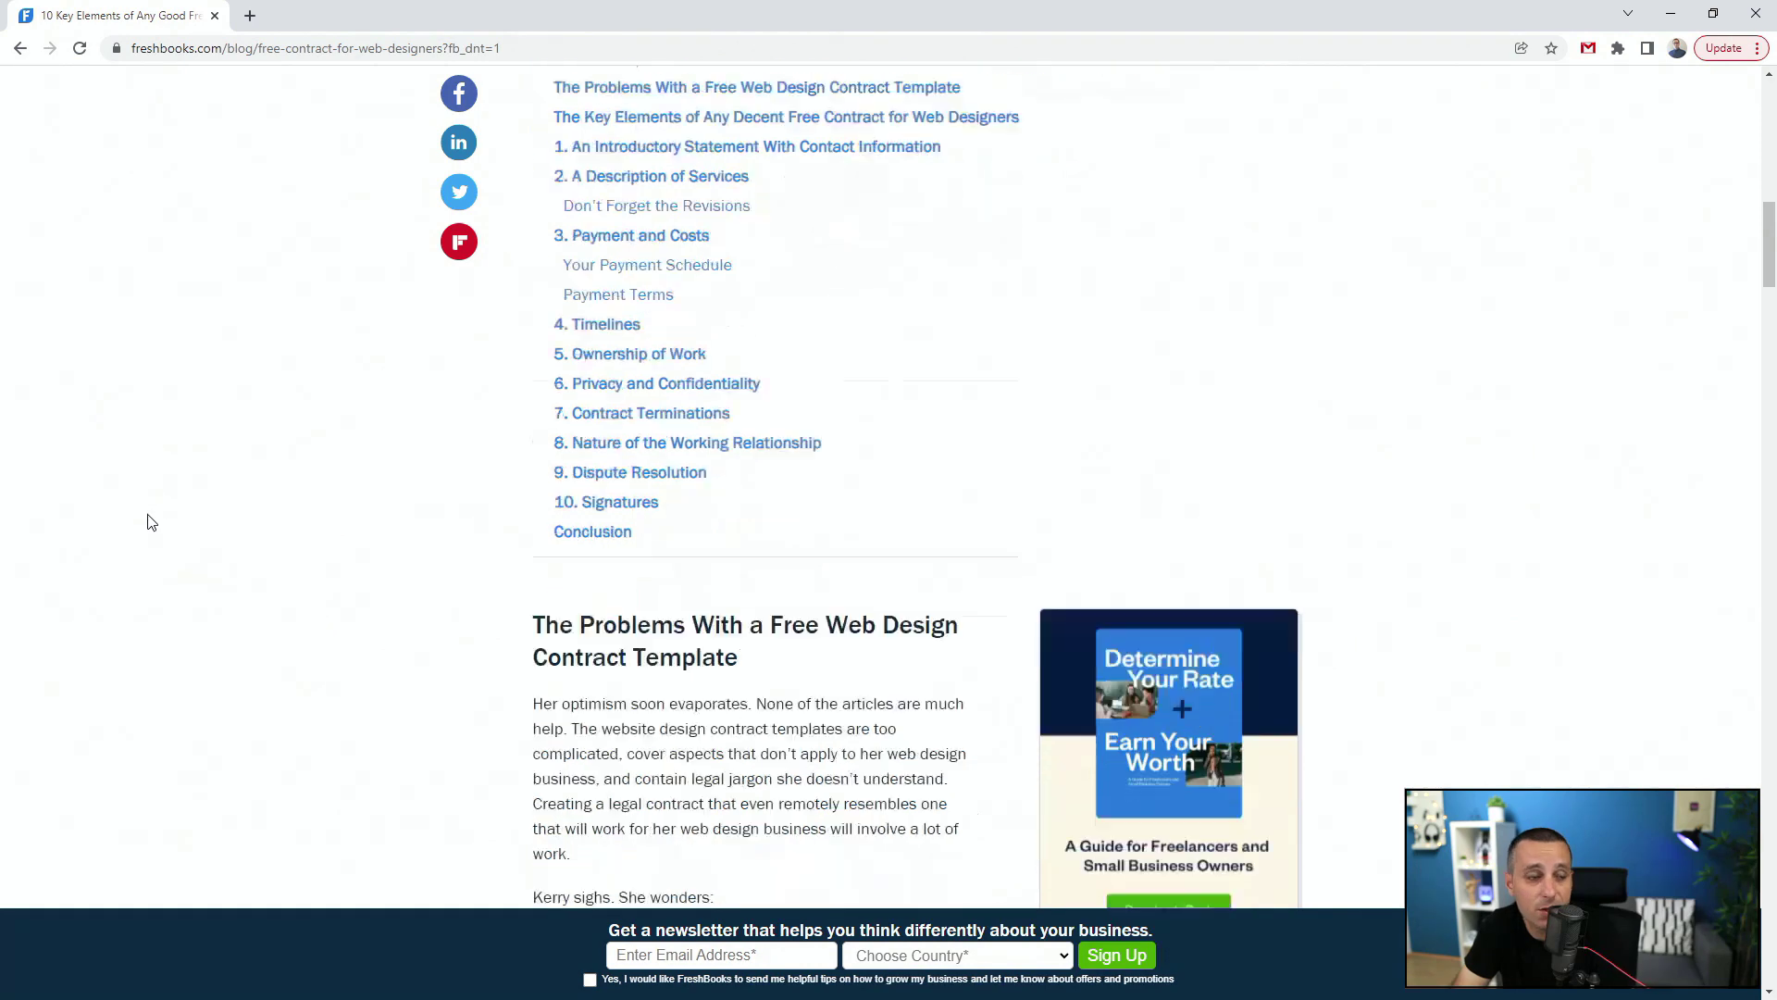
{"action": "scroll", "coordinate": [150, 525], "scroll_direction": "down", "scroll_amount": 5}
{"action": "scroll", "coordinate": [150, 524], "scroll_direction": "down", "scroll_amount": 3}
{"action": "scroll", "coordinate": [150, 525], "scroll_direction": "down", "scroll_amount": 5}
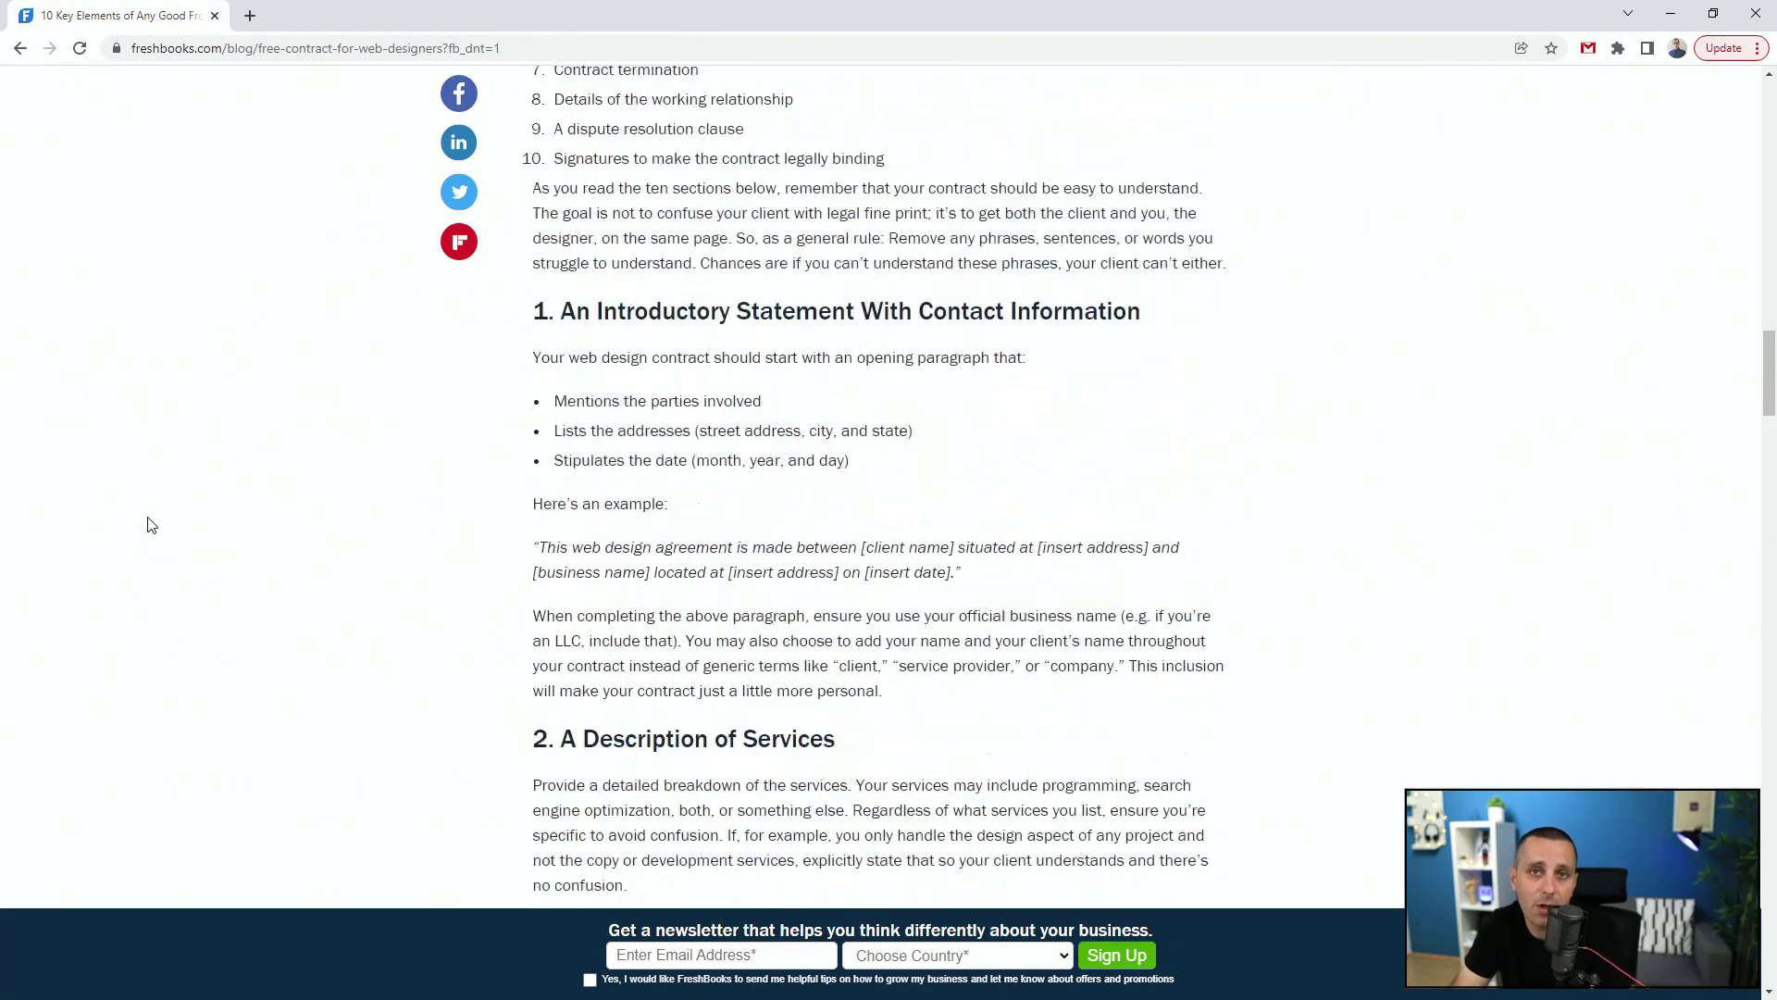
{"action": "scroll", "coordinate": [151, 524], "scroll_direction": "down", "scroll_amount": 4}
{"action": "scroll", "coordinate": [150, 525], "scroll_direction": "down", "scroll_amount": 5}
{"action": "scroll", "coordinate": [151, 525], "scroll_direction": "down", "scroll_amount": 3}
{"action": "scroll", "coordinate": [151, 525], "scroll_direction": "up", "scroll_amount": 5}
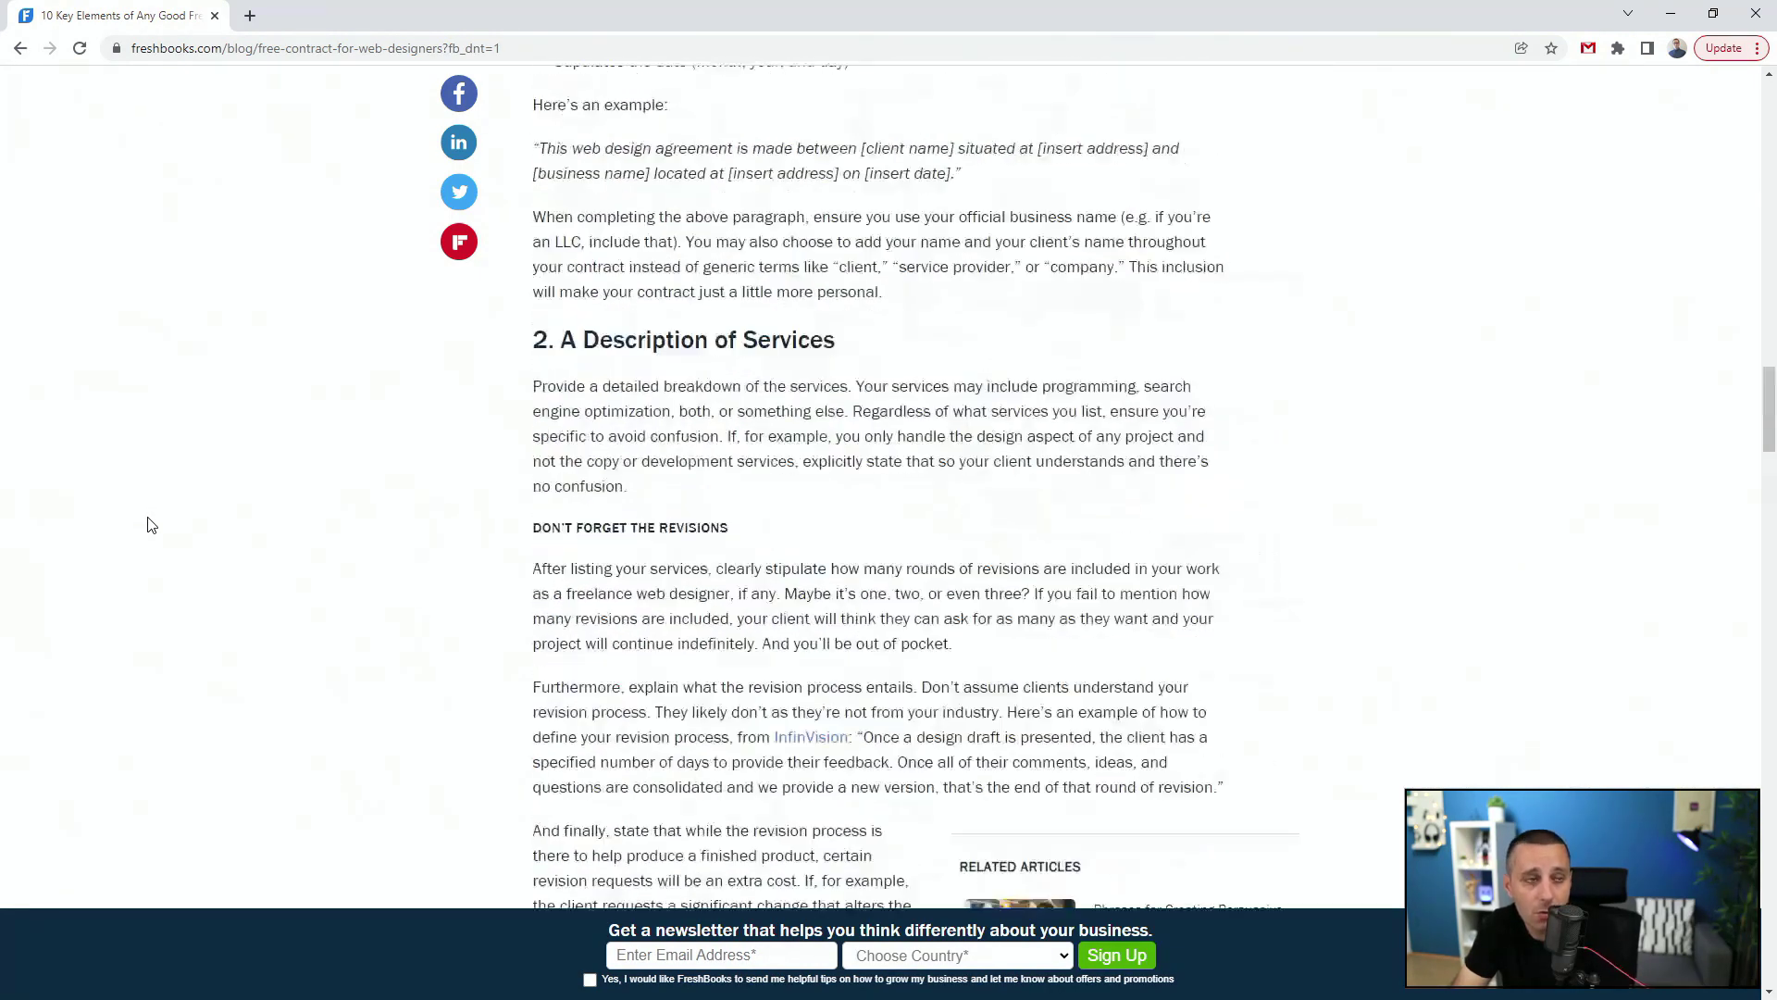
Step: Jump back to the top of the FreshBooks web designer contract article
{"action": "key", "text": "Home"}
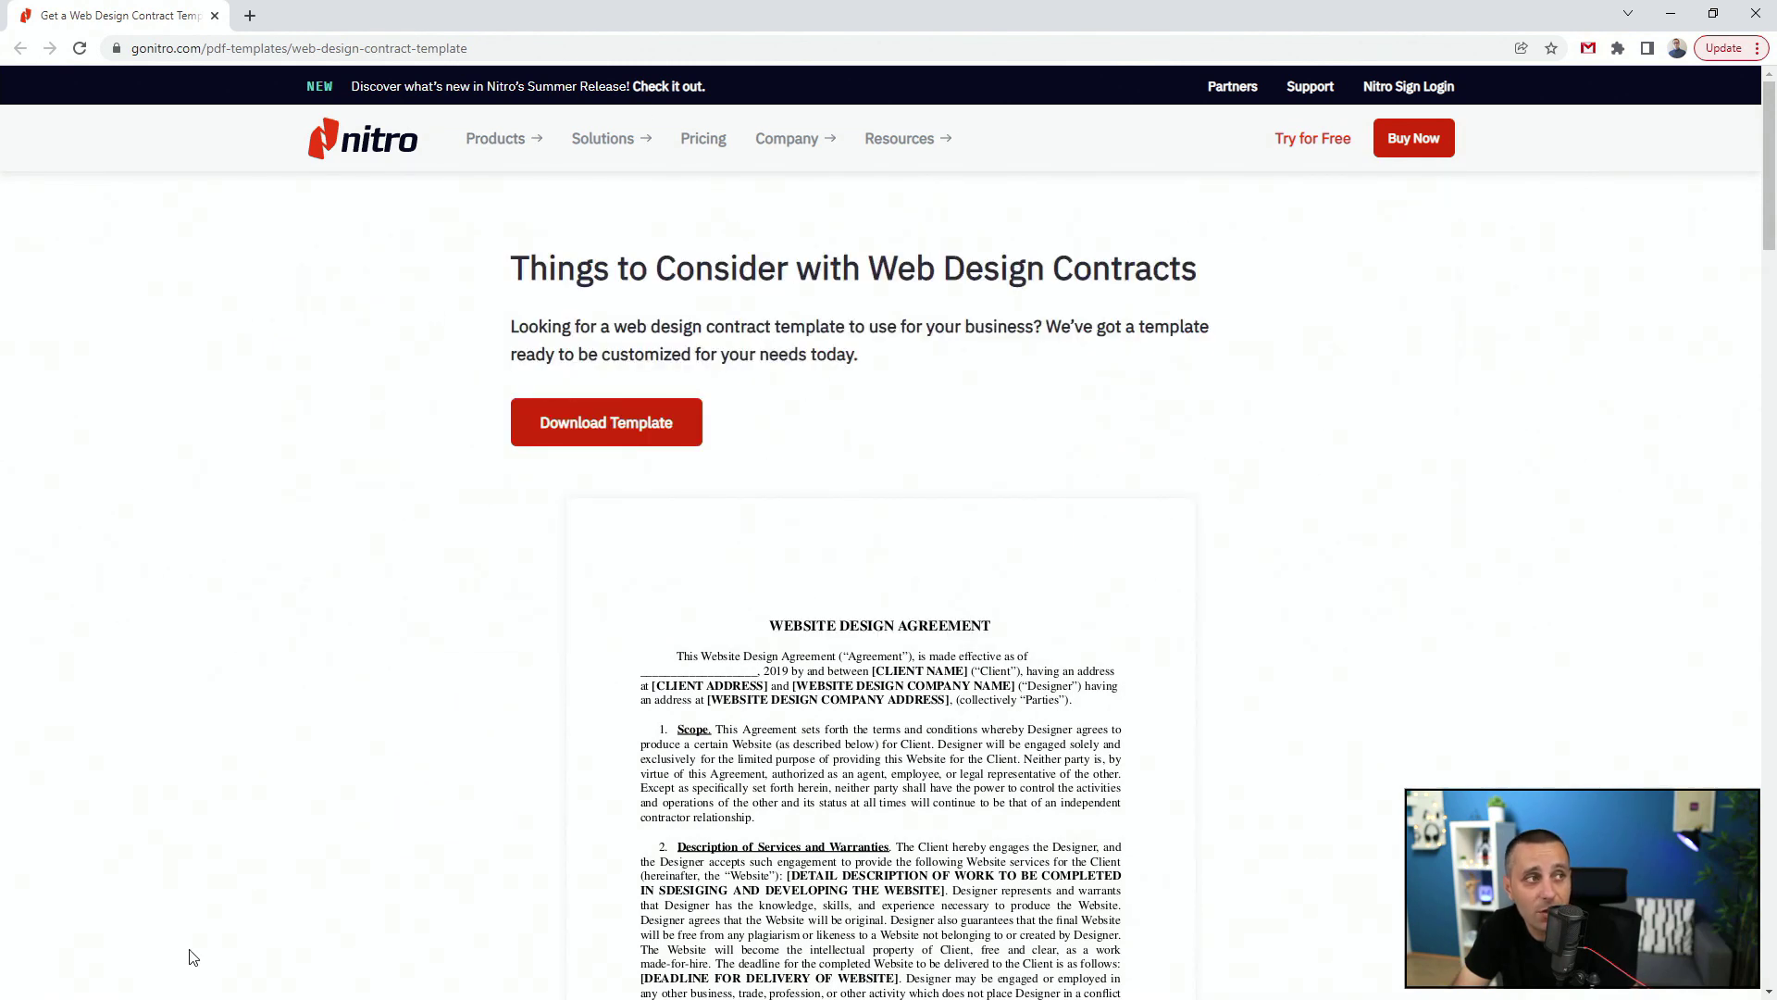
{"action": "scroll", "coordinate": [306, 639], "scroll_direction": "down", "scroll_amount": 5}
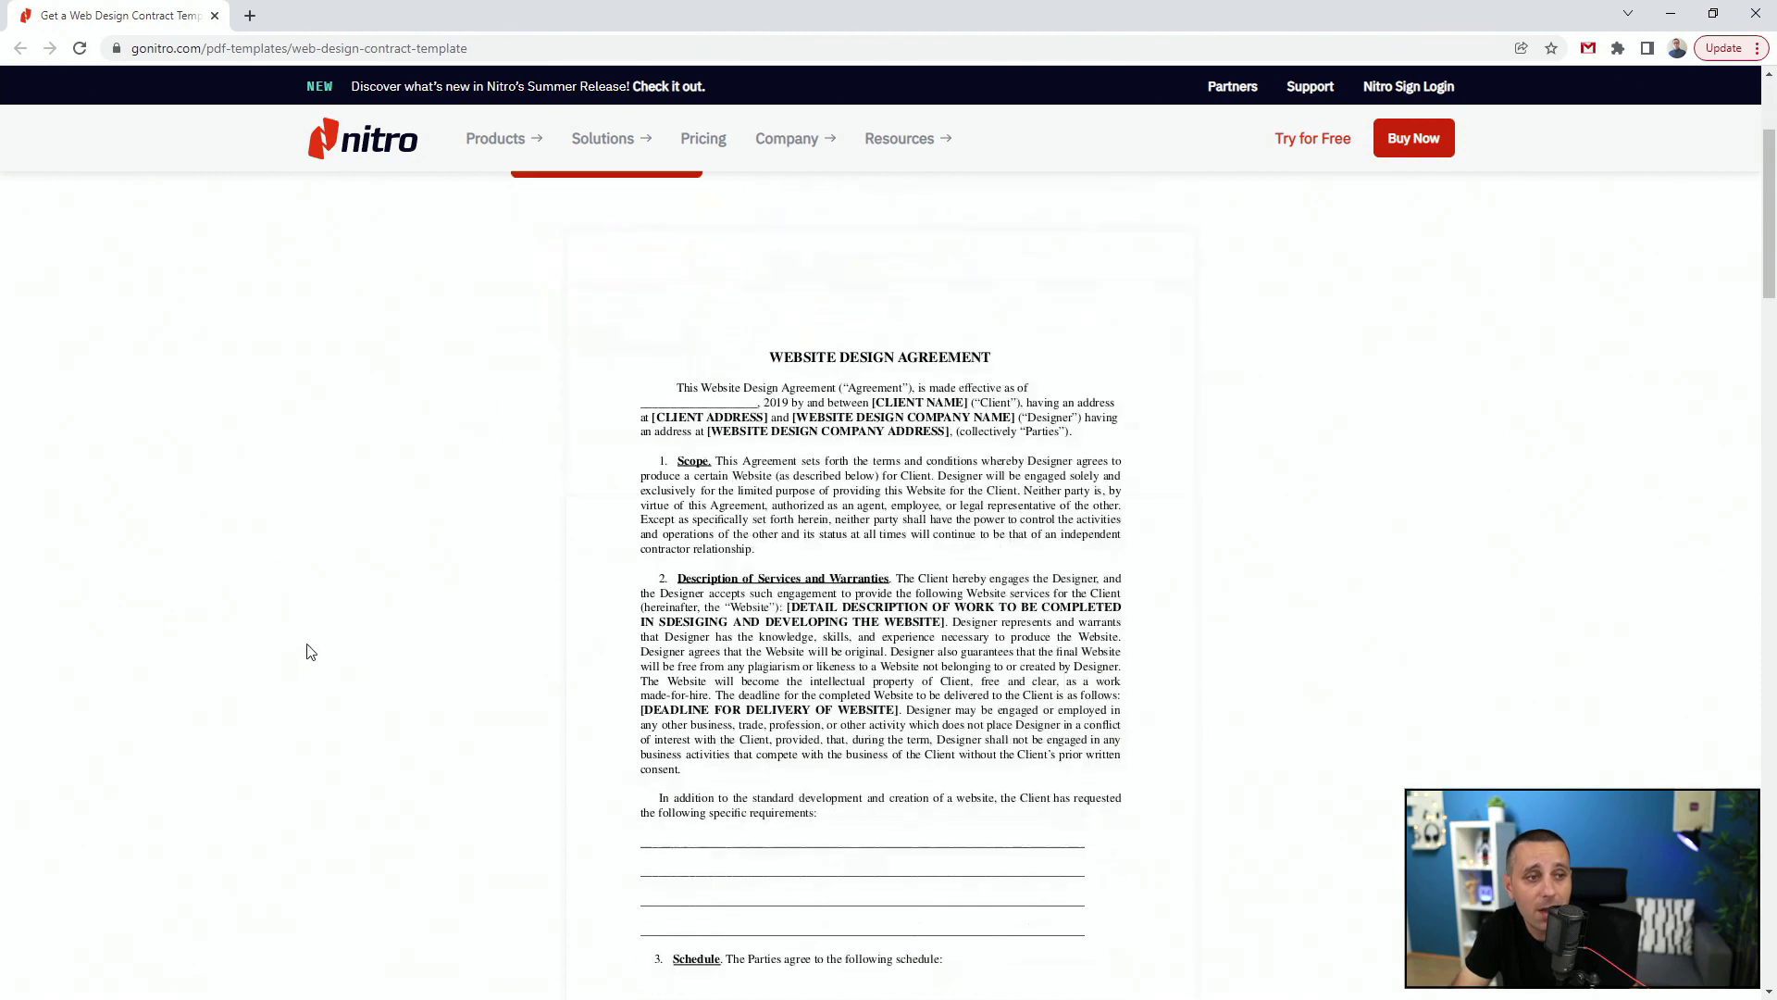
{"action": "scroll", "coordinate": [306, 638], "scroll_direction": "down", "scroll_amount": 5}
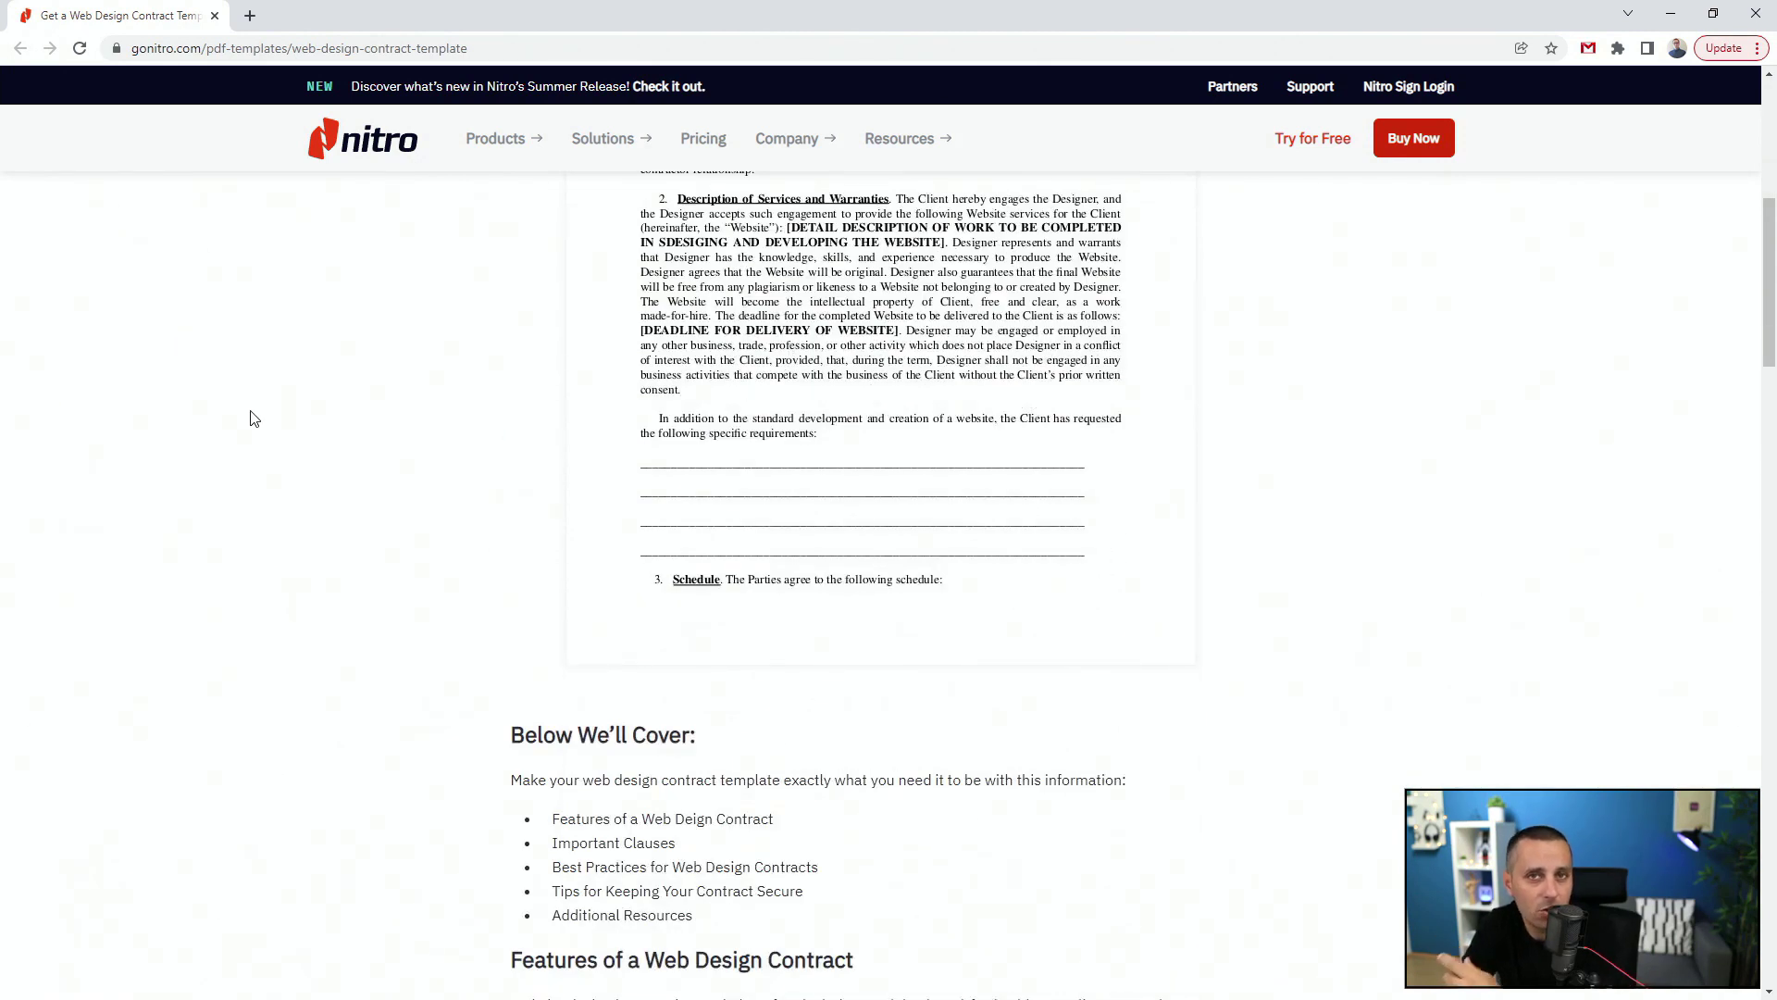
{"action": "scroll", "coordinate": [249, 422], "scroll_direction": "down", "scroll_amount": 3}
{"action": "scroll", "coordinate": [249, 422], "scroll_direction": "down", "scroll_amount": 3}
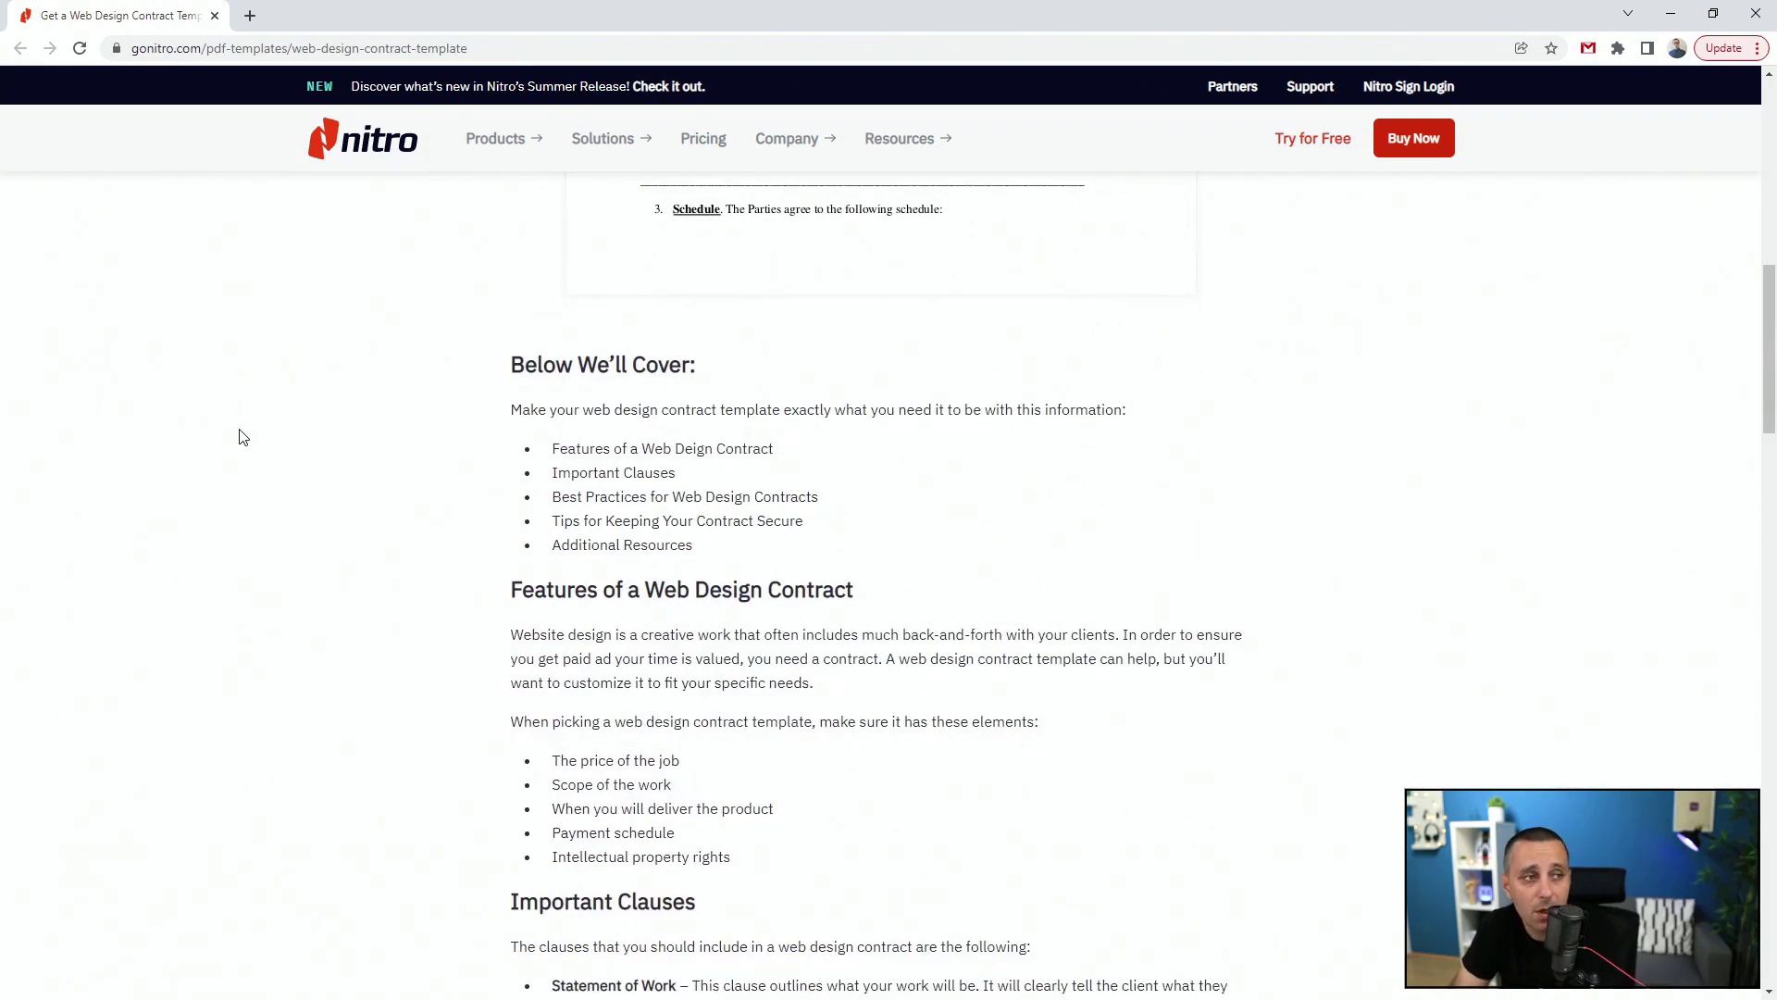
{"action": "scroll", "coordinate": [239, 436], "scroll_direction": "down", "scroll_amount": 1}
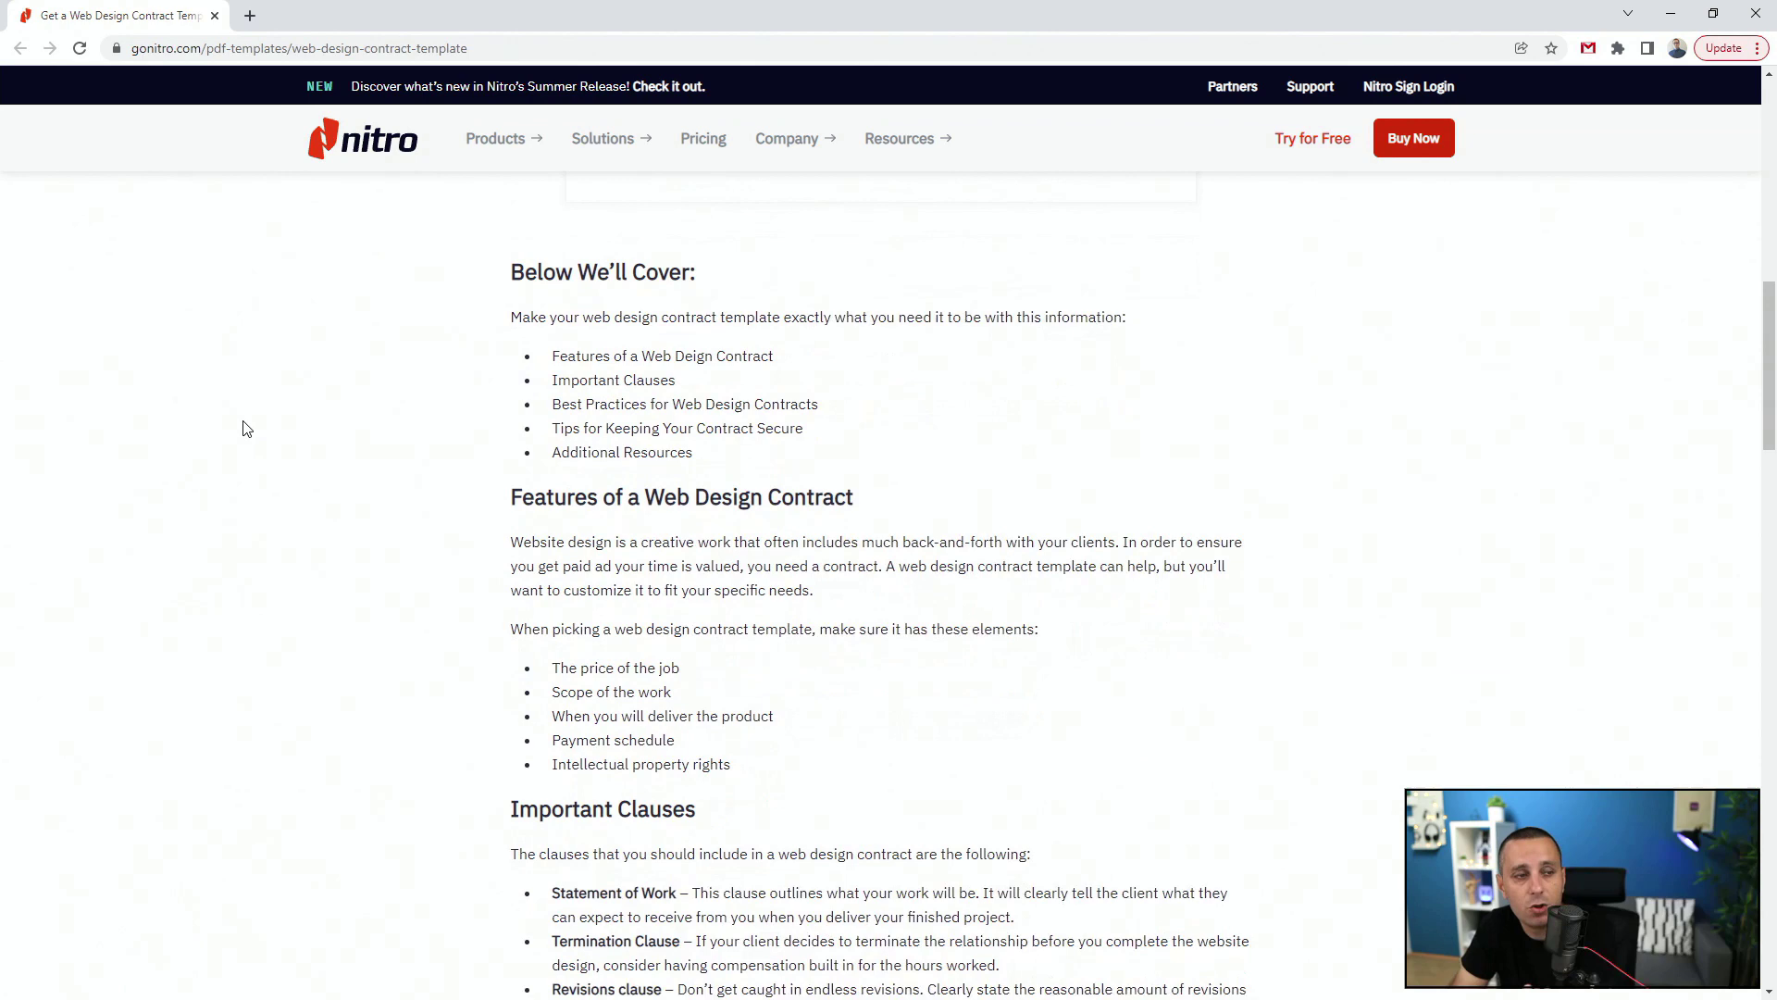
{"action": "scroll", "coordinate": [242, 427], "scroll_direction": "down", "scroll_amount": 1}
{"action": "scroll", "coordinate": [243, 429], "scroll_direction": "down", "scroll_amount": 3}
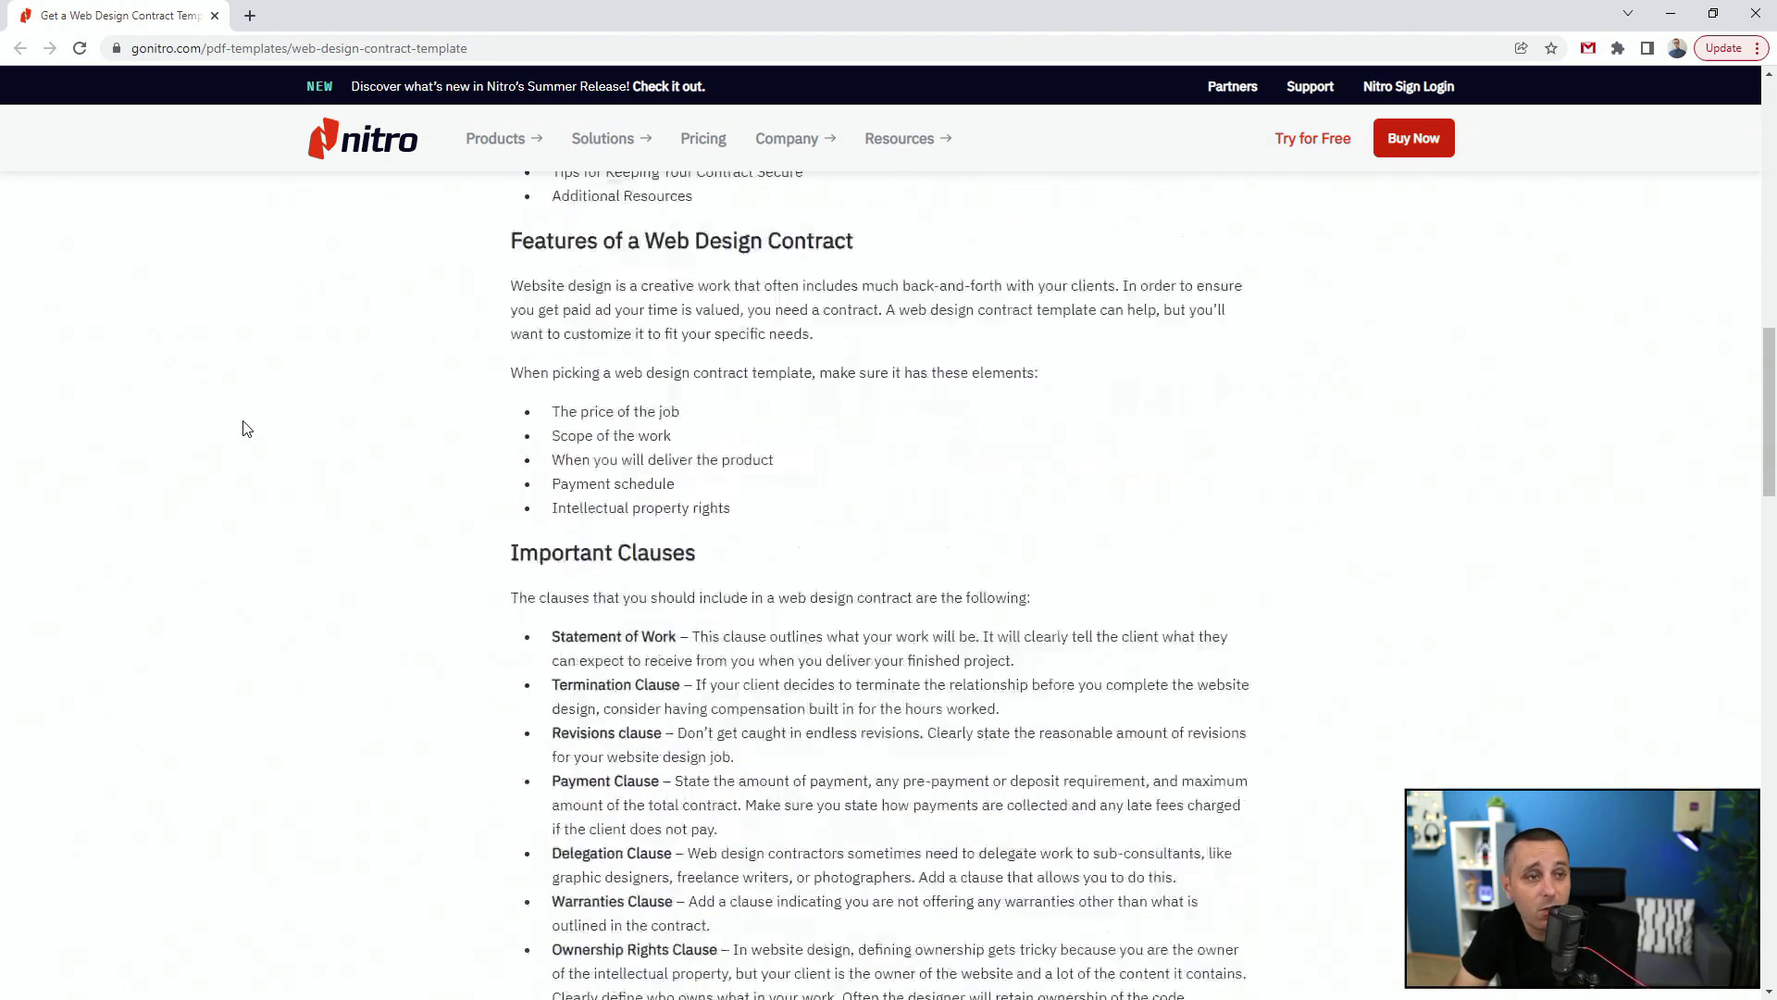
{"action": "scroll", "coordinate": [243, 429], "scroll_direction": "down", "scroll_amount": 2}
{"action": "scroll", "coordinate": [243, 429], "scroll_direction": "down", "scroll_amount": 1}
{"action": "scroll", "coordinate": [243, 429], "scroll_direction": "down", "scroll_amount": 2}
{"action": "scroll", "coordinate": [243, 429], "scroll_direction": "down", "scroll_amount": 3}
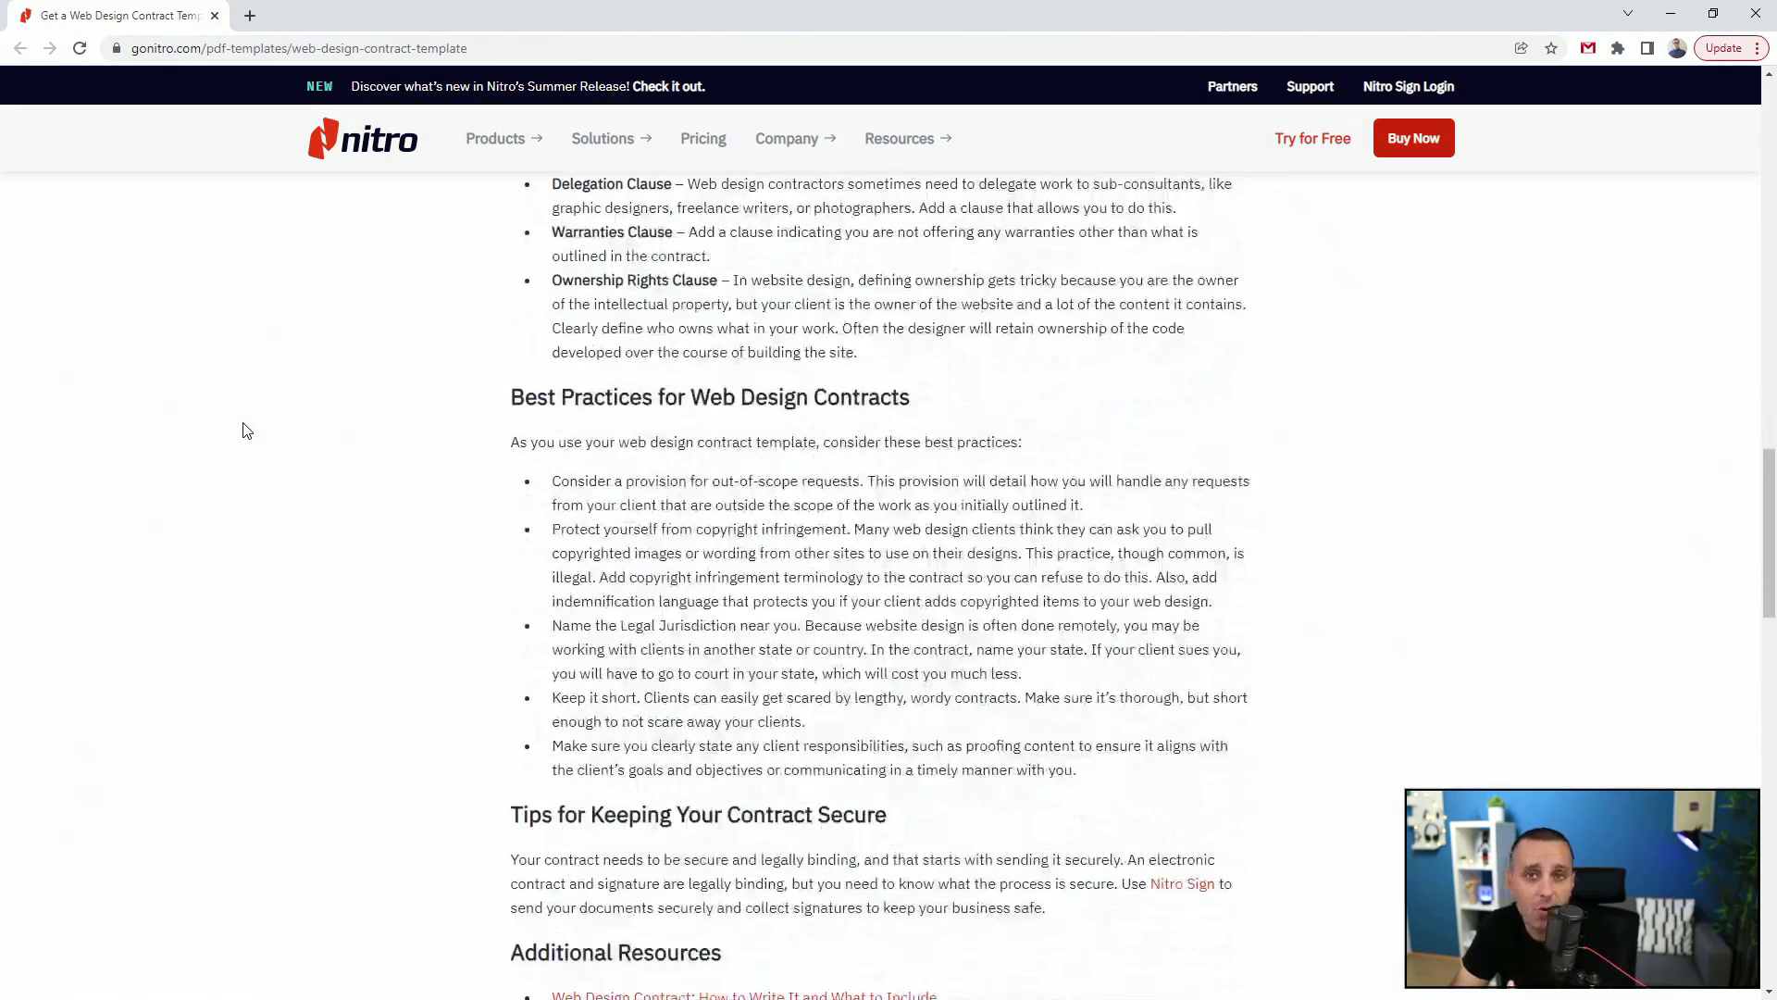
{"action": "scroll", "coordinate": [244, 429], "scroll_direction": "down", "scroll_amount": 2}
{"action": "scroll", "coordinate": [244, 429], "scroll_direction": "down", "scroll_amount": 2}
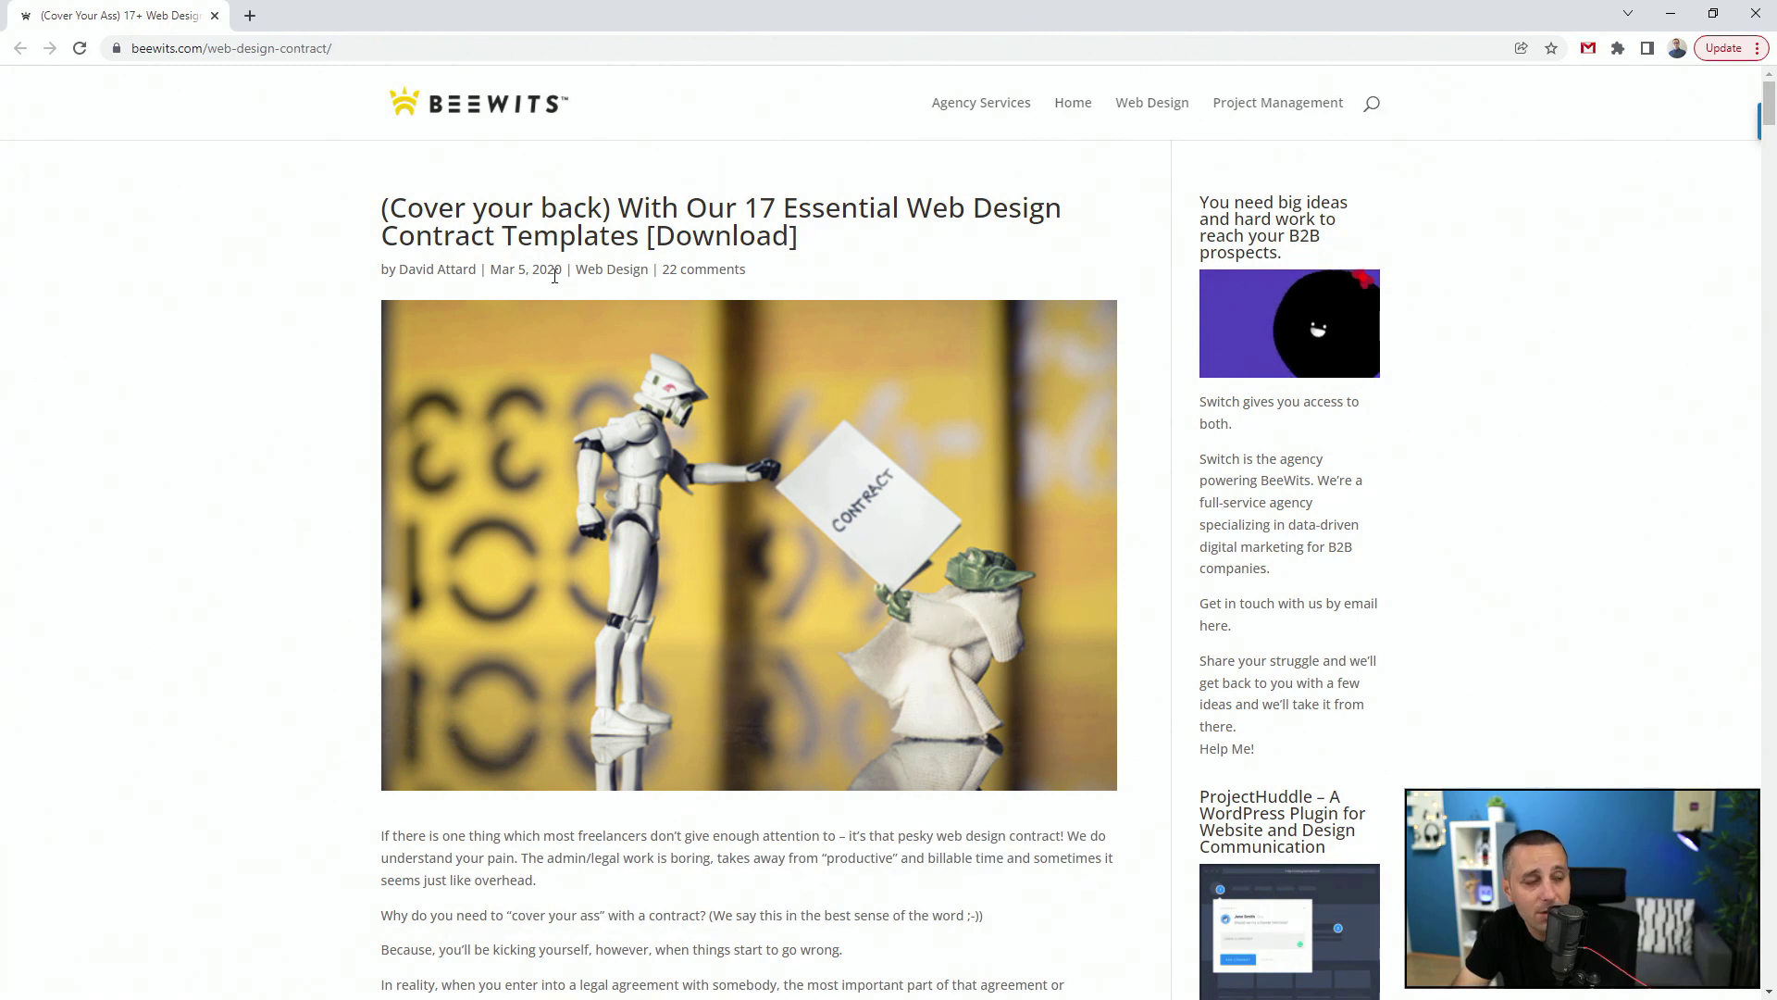
{"action": "scroll", "coordinate": [276, 352], "scroll_direction": "down", "scroll_amount": 3}
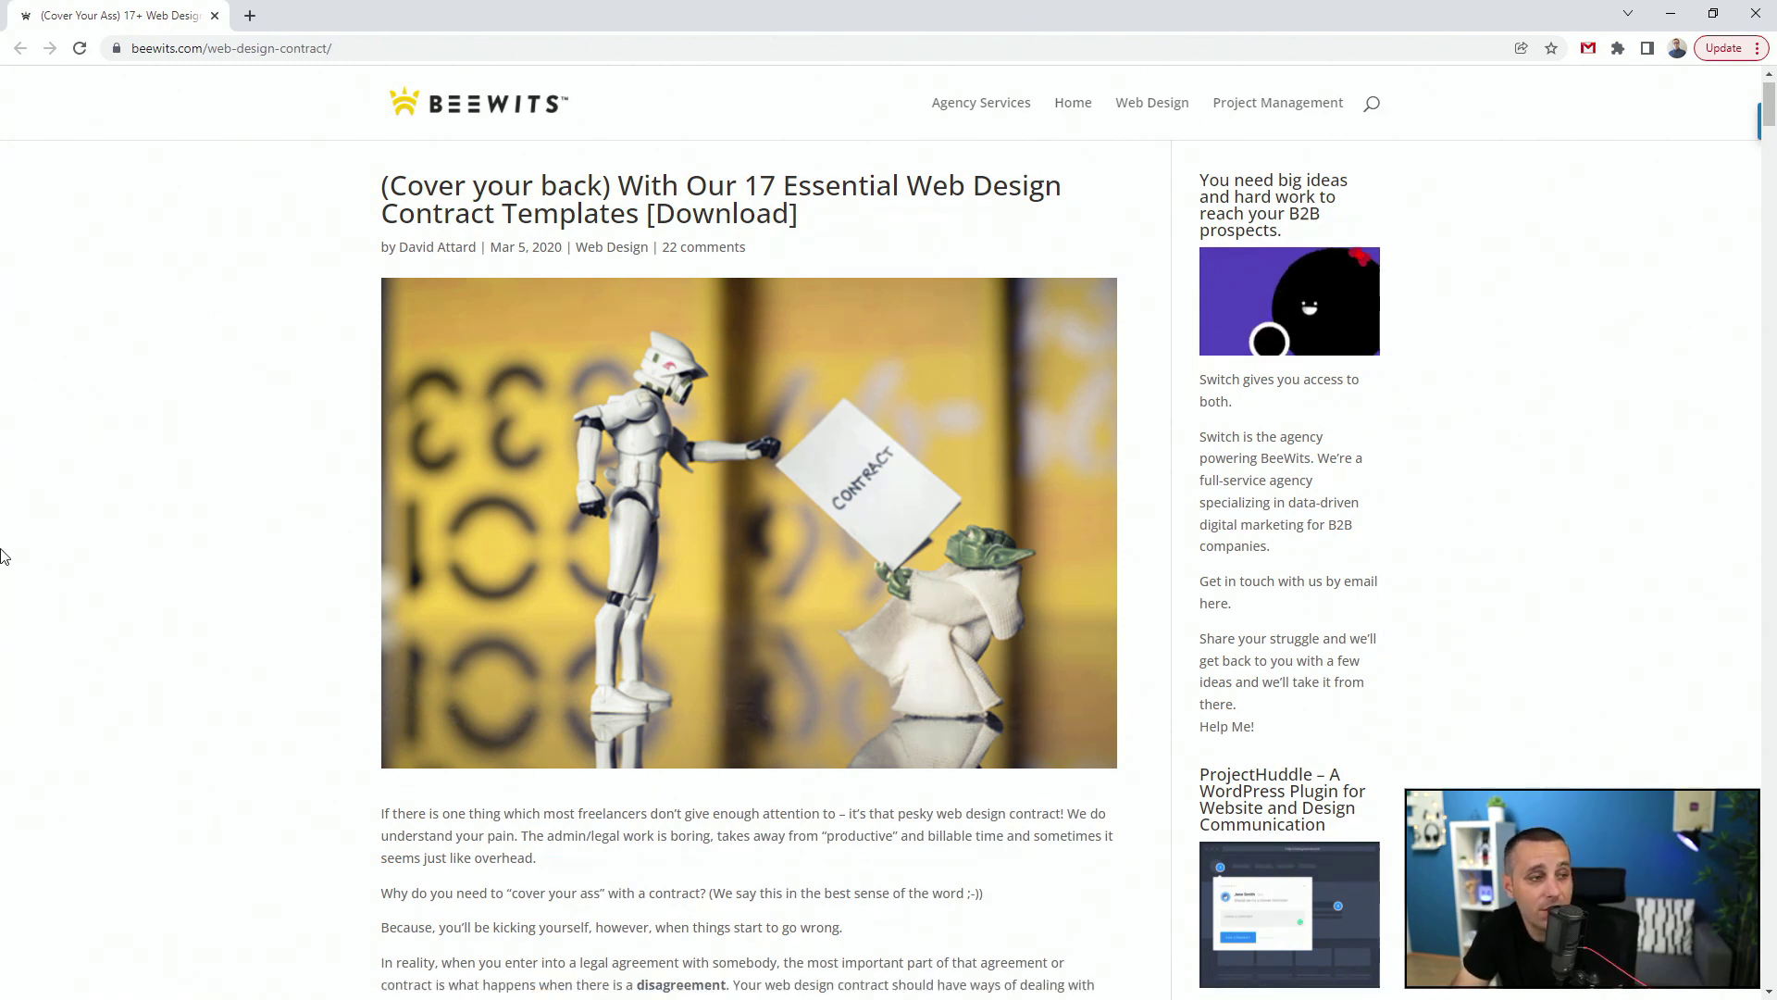
{"action": "scroll", "coordinate": [108, 566], "scroll_direction": "down", "scroll_amount": 5}
{"action": "scroll", "coordinate": [106, 566], "scroll_direction": "down", "scroll_amount": 2}
{"action": "scroll", "coordinate": [106, 567], "scroll_direction": "down", "scroll_amount": 3}
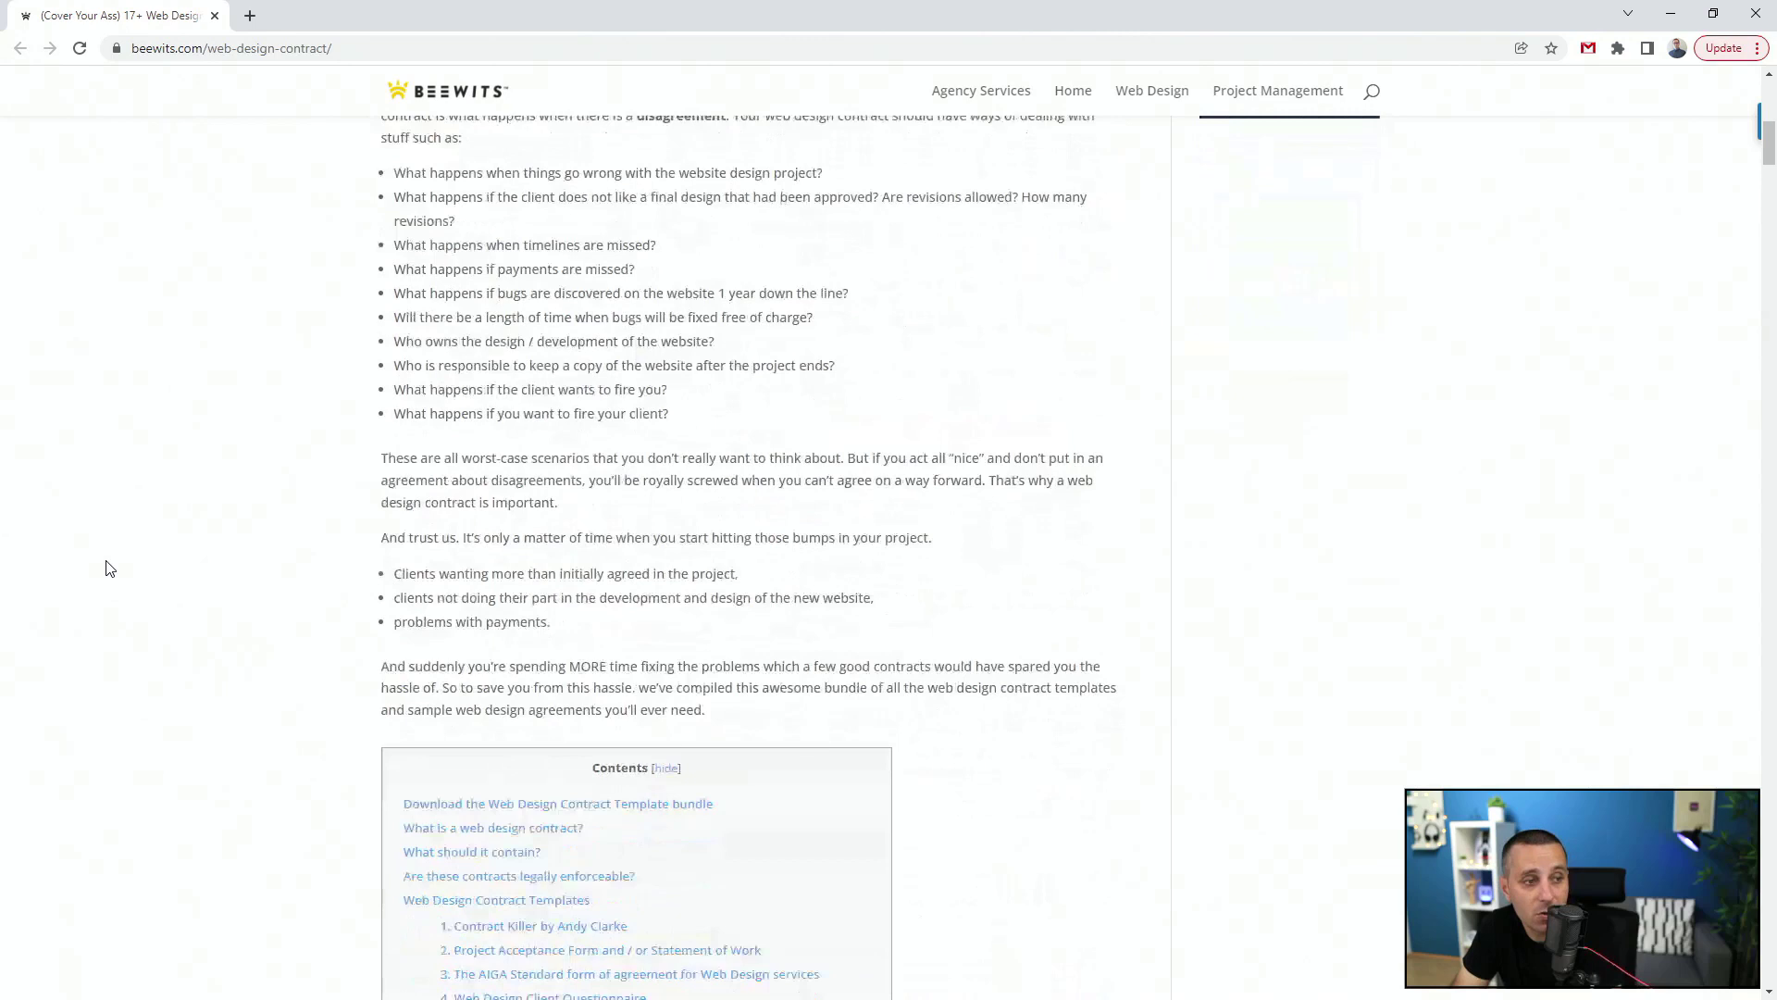
{"action": "scroll", "coordinate": [106, 567], "scroll_direction": "down", "scroll_amount": 3}
{"action": "scroll", "coordinate": [106, 567], "scroll_direction": "down", "scroll_amount": 3}
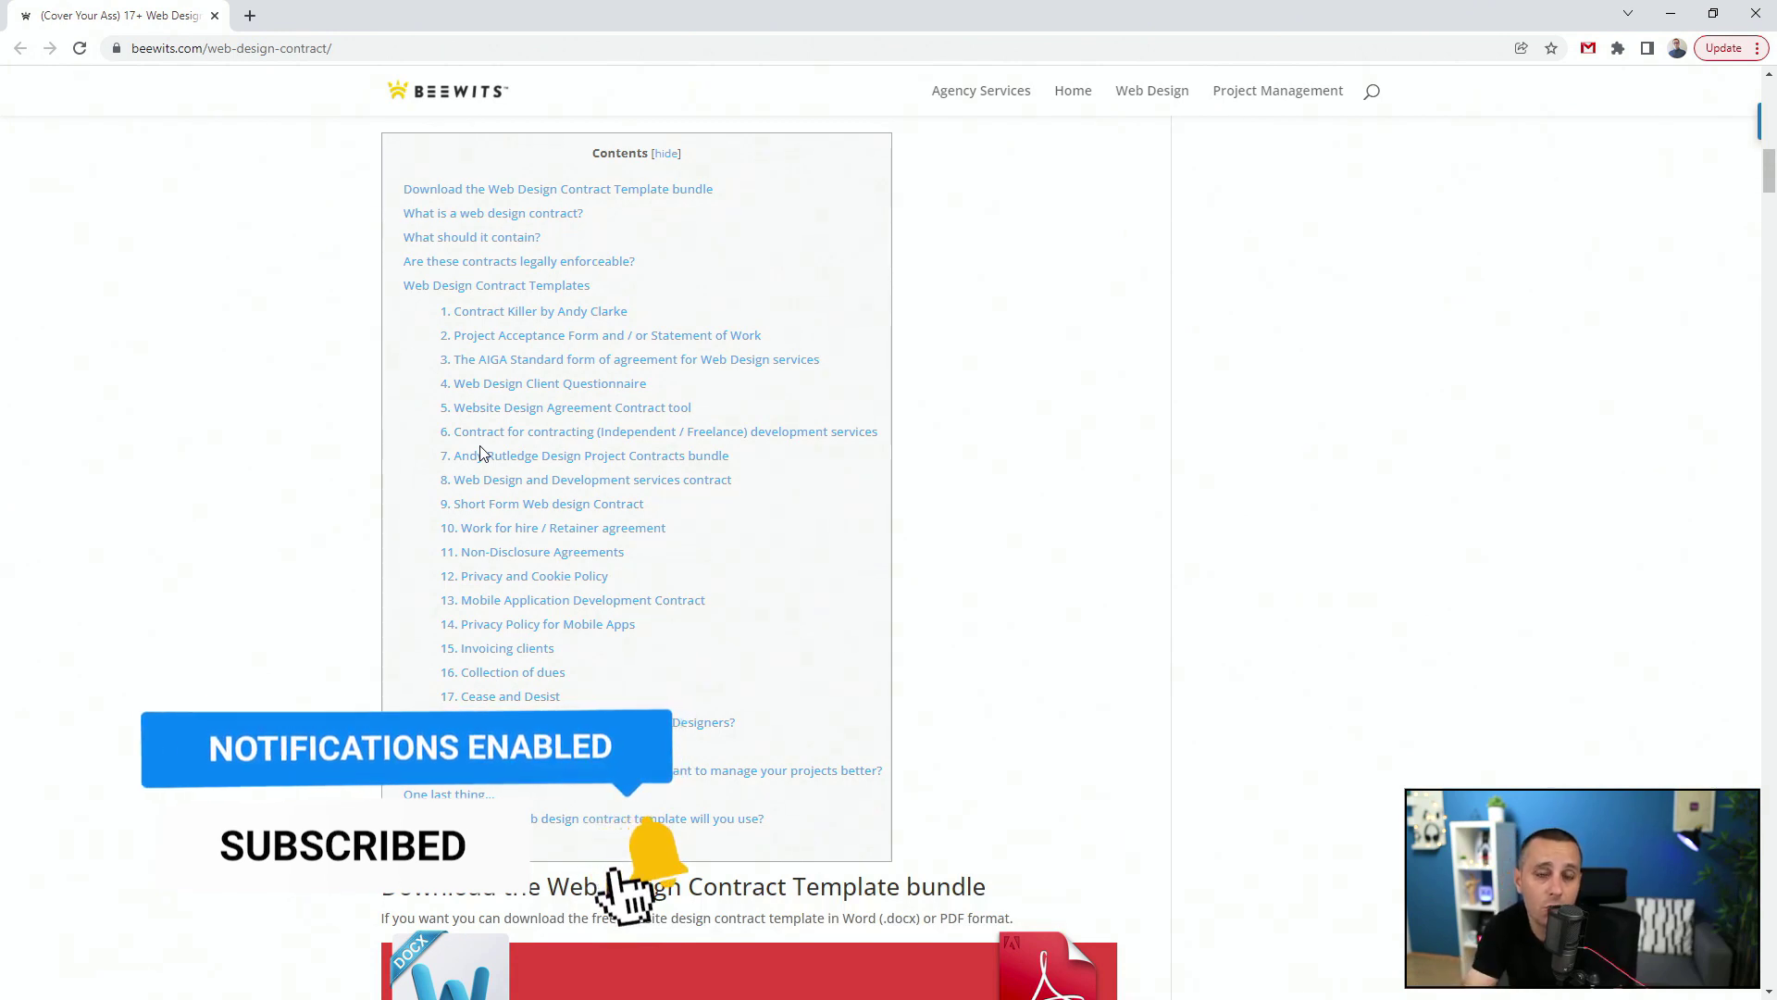
{"action": "scroll", "coordinate": [480, 454], "scroll_direction": "down", "scroll_amount": 6}
{"action": "scroll", "coordinate": [195, 335], "scroll_direction": "down", "scroll_amount": 4}
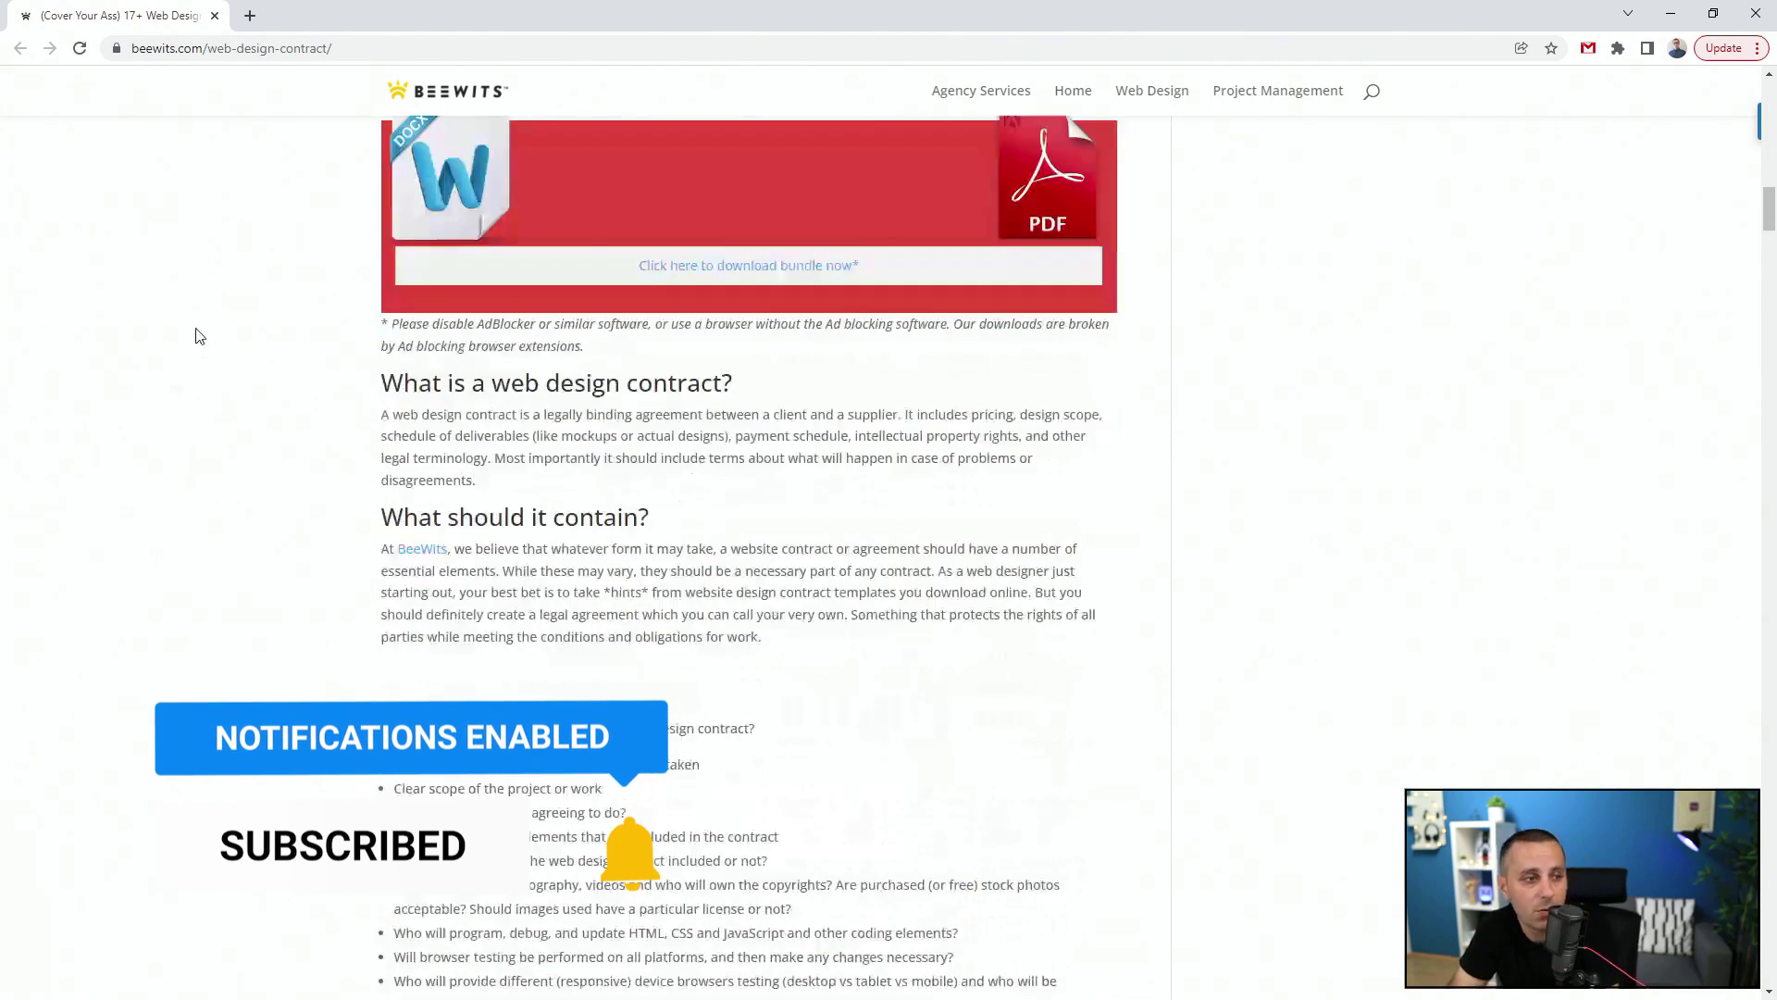
{"action": "scroll", "coordinate": [197, 334], "scroll_direction": "down", "scroll_amount": 3}
{"action": "scroll", "coordinate": [195, 334], "scroll_direction": "down", "scroll_amount": 2}
{"action": "scroll", "coordinate": [196, 335], "scroll_direction": "down", "scroll_amount": 2}
{"action": "scroll", "coordinate": [197, 335], "scroll_direction": "down", "scroll_amount": 1}
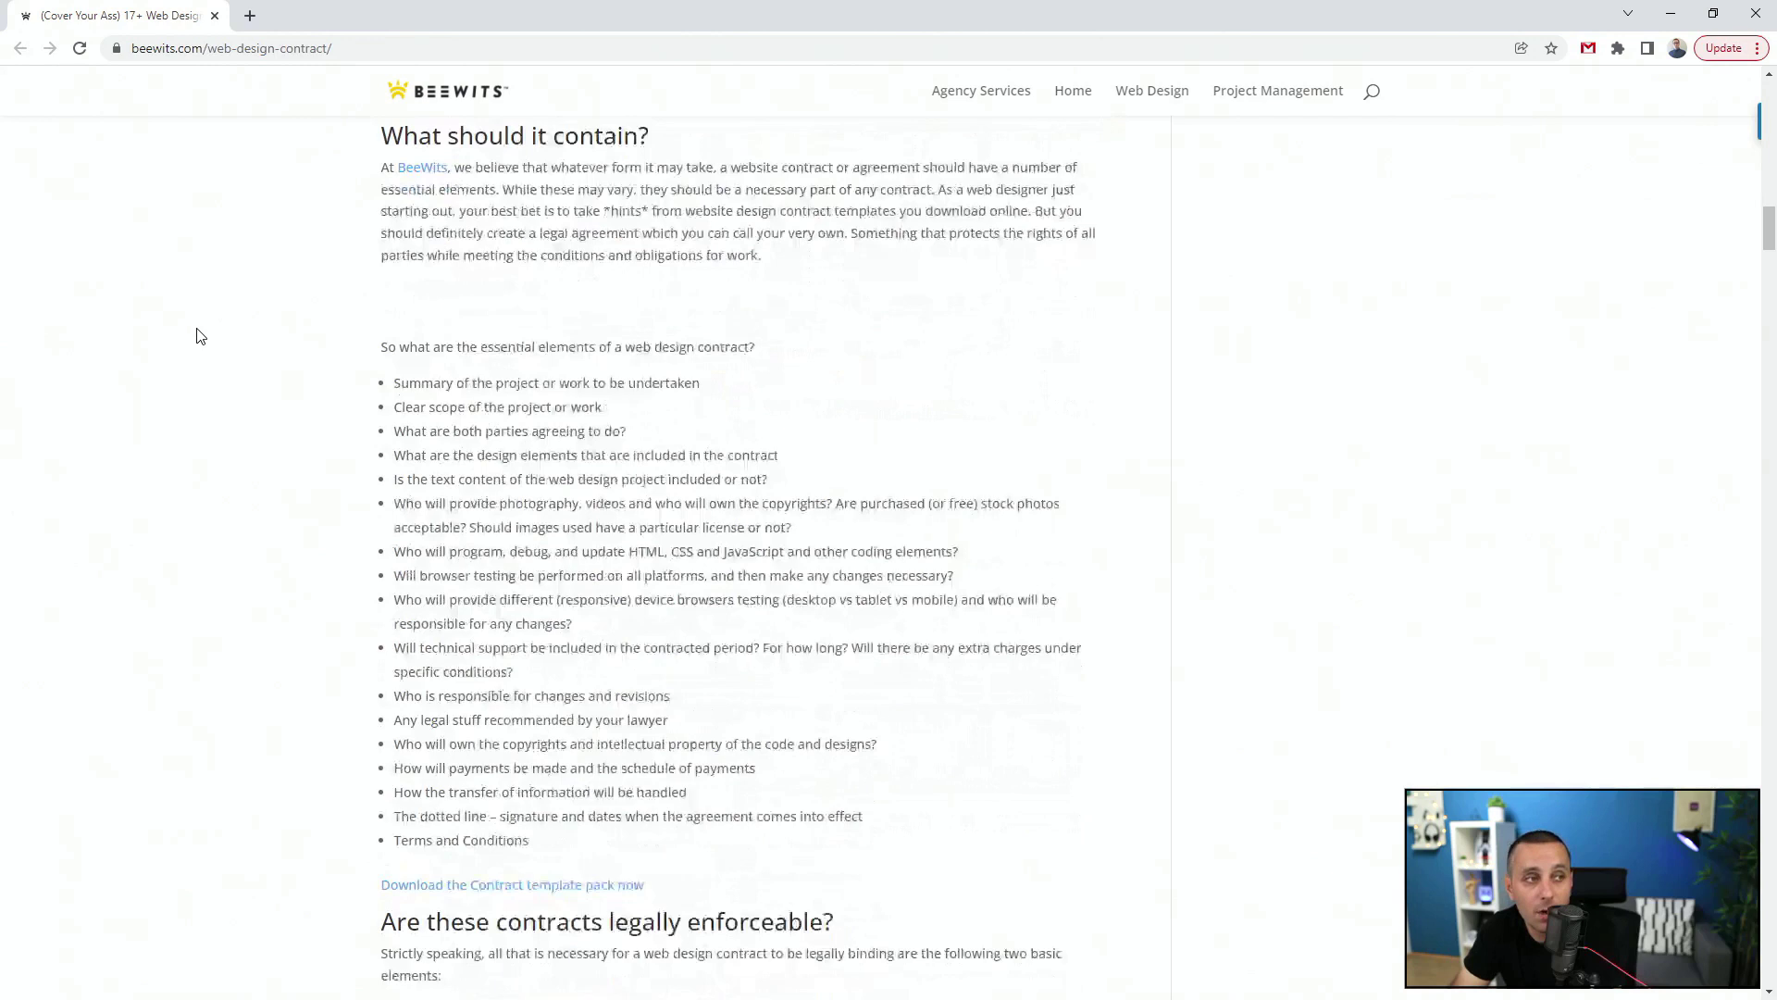
{"action": "scroll", "coordinate": [196, 335], "scroll_direction": "down", "scroll_amount": 5}
{"action": "scroll", "coordinate": [197, 335], "scroll_direction": "down", "scroll_amount": 4}
{"action": "scroll", "coordinate": [196, 335], "scroll_direction": "down", "scroll_amount": 4}
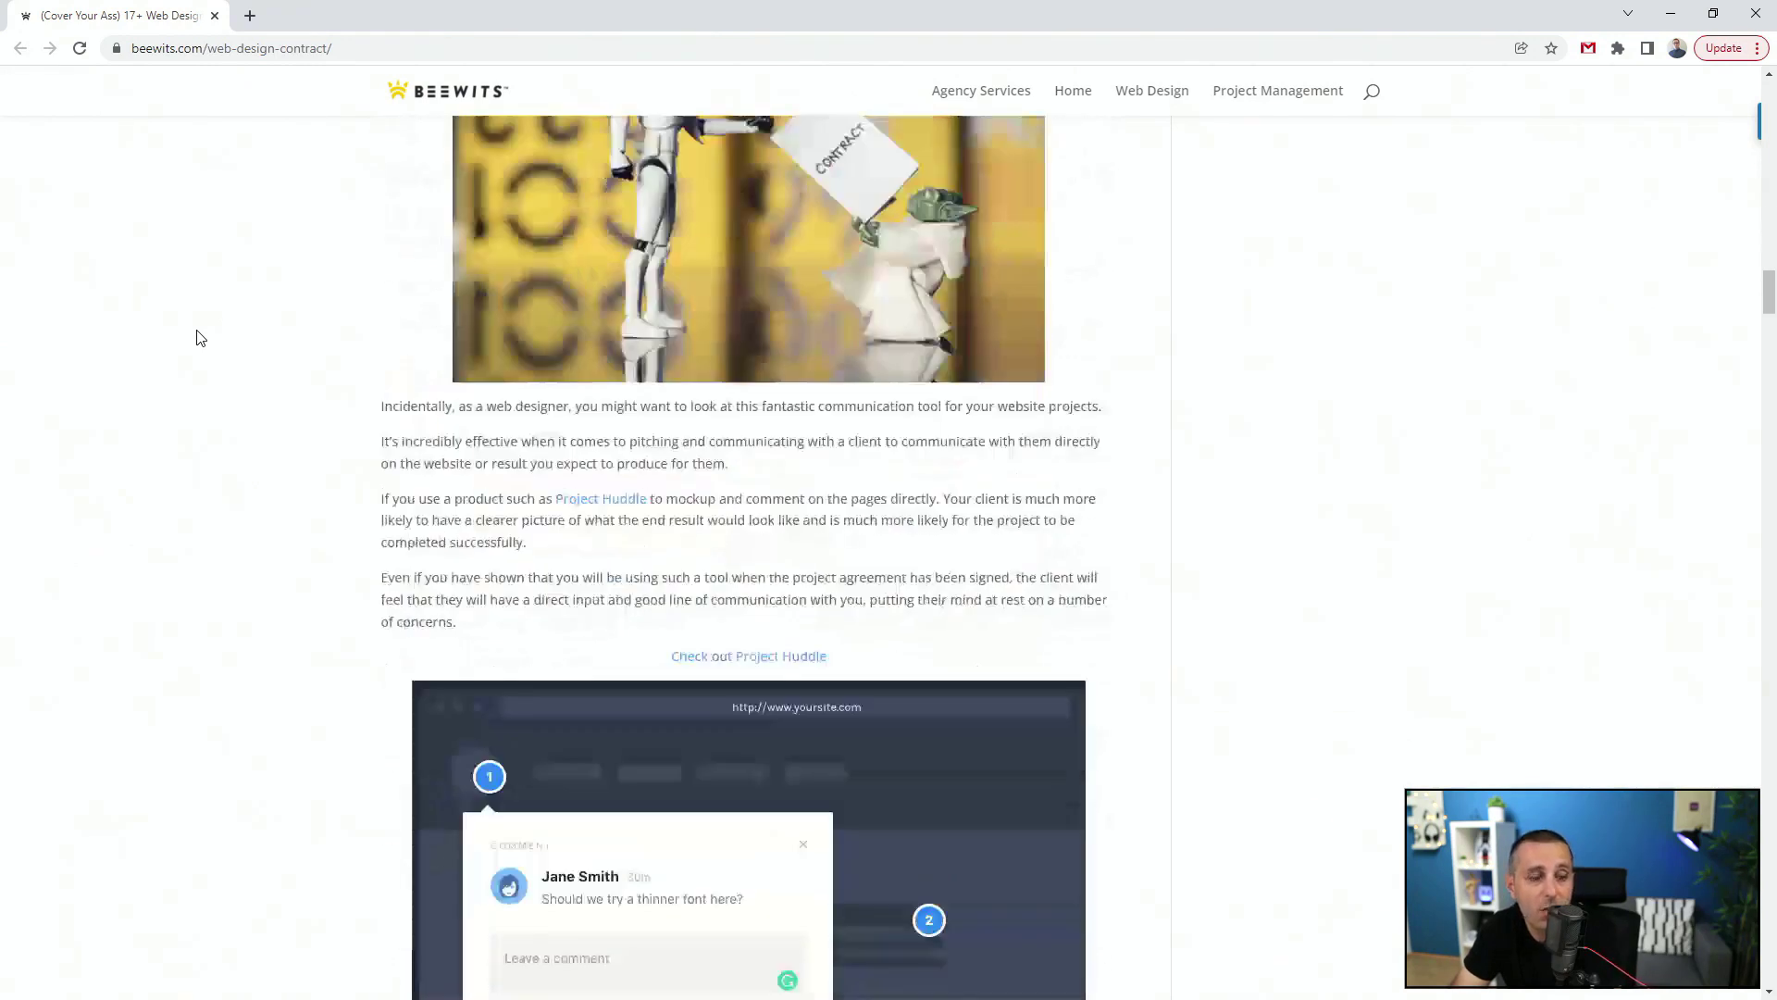
{"action": "scroll", "coordinate": [195, 335], "scroll_direction": "down", "scroll_amount": 3}
{"action": "scroll", "coordinate": [197, 334], "scroll_direction": "down", "scroll_amount": 5}
{"action": "scroll", "coordinate": [196, 335], "scroll_direction": "down", "scroll_amount": 3}
{"action": "scroll", "coordinate": [195, 335], "scroll_direction": "down", "scroll_amount": 2}
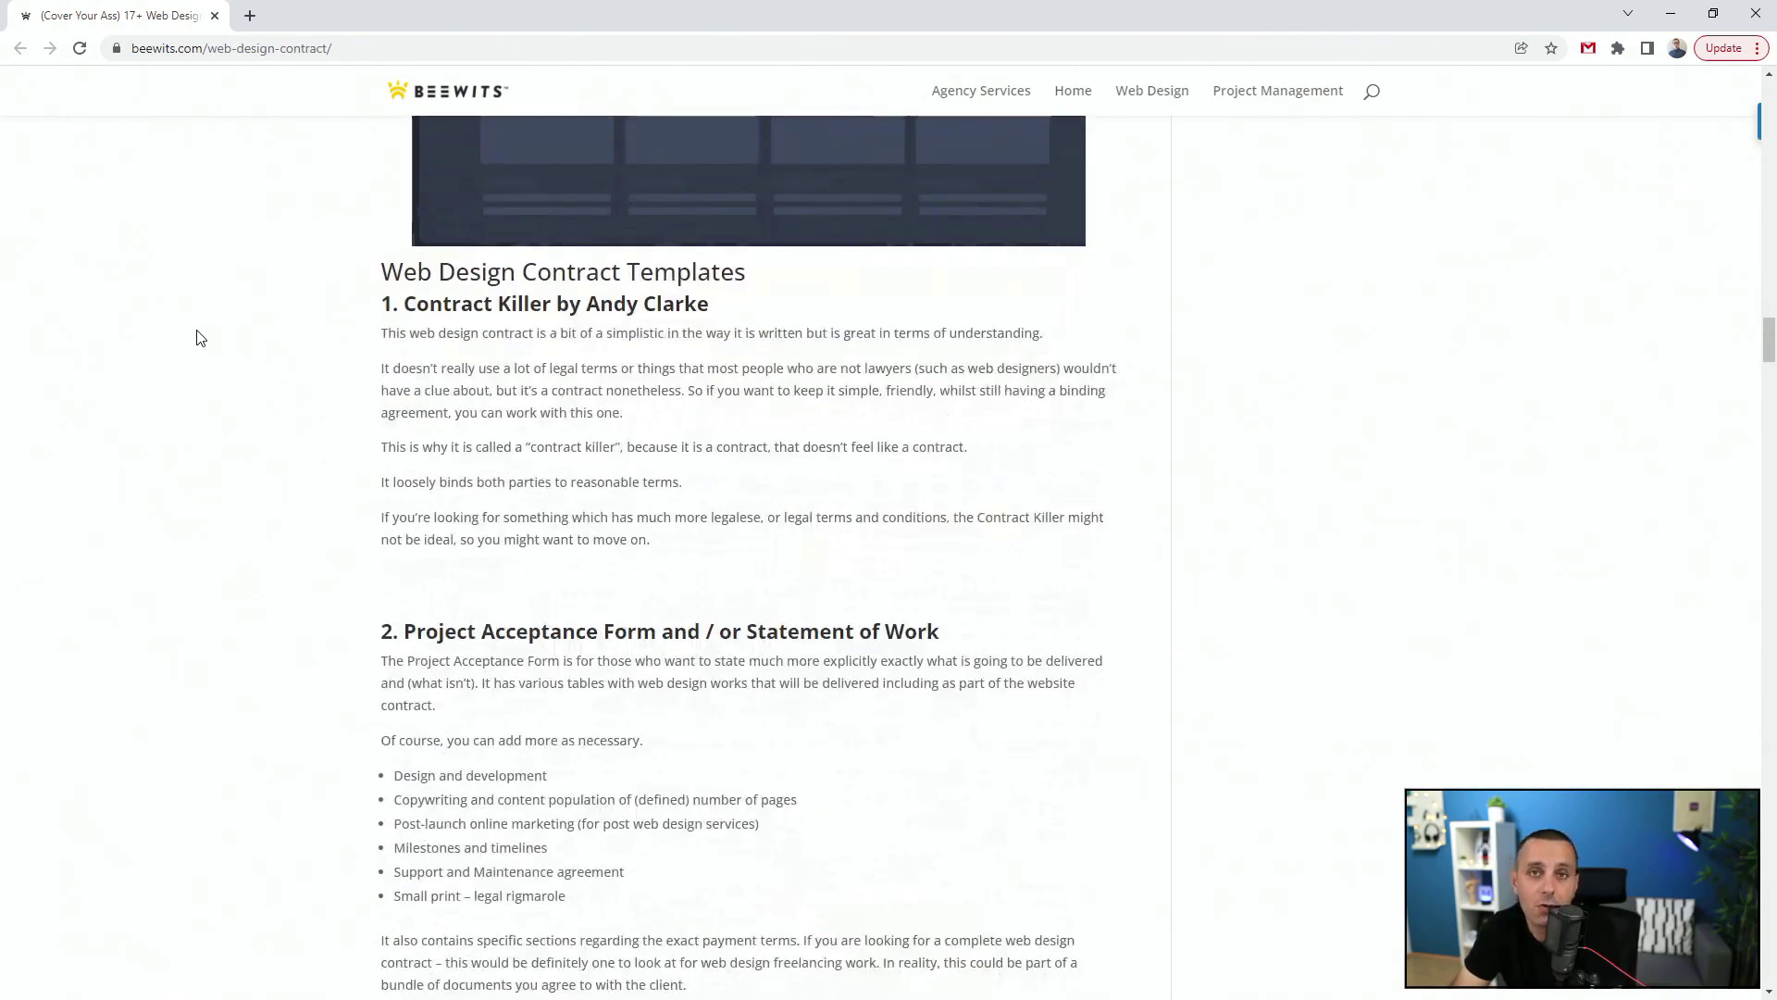
{"action": "scroll", "coordinate": [196, 335], "scroll_direction": "down", "scroll_amount": 2}
{"action": "scroll", "coordinate": [196, 334], "scroll_direction": "down", "scroll_amount": 2}
{"action": "scroll", "coordinate": [196, 335], "scroll_direction": "down", "scroll_amount": 3}
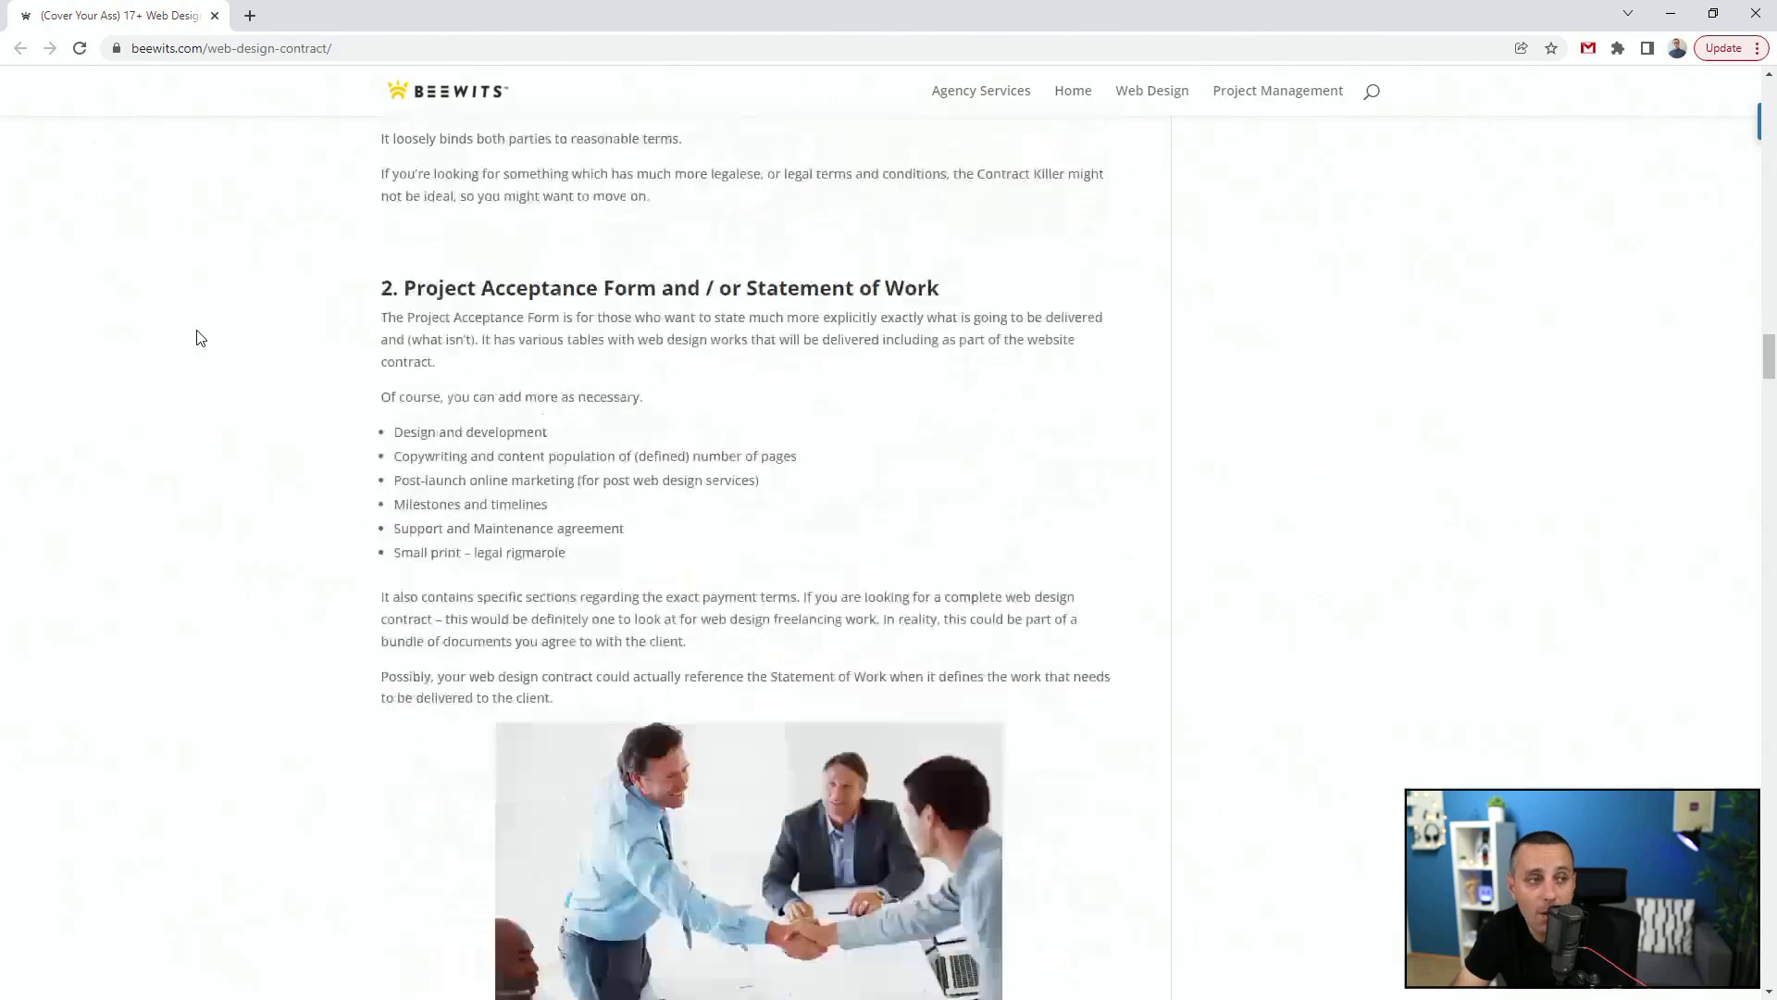
{"action": "scroll", "coordinate": [197, 335], "scroll_direction": "down", "scroll_amount": 5}
{"action": "scroll", "coordinate": [197, 337], "scroll_direction": "down", "scroll_amount": 3}
{"action": "scroll", "coordinate": [196, 337], "scroll_direction": "down", "scroll_amount": 4}
{"action": "scroll", "coordinate": [197, 337], "scroll_direction": "down", "scroll_amount": 4}
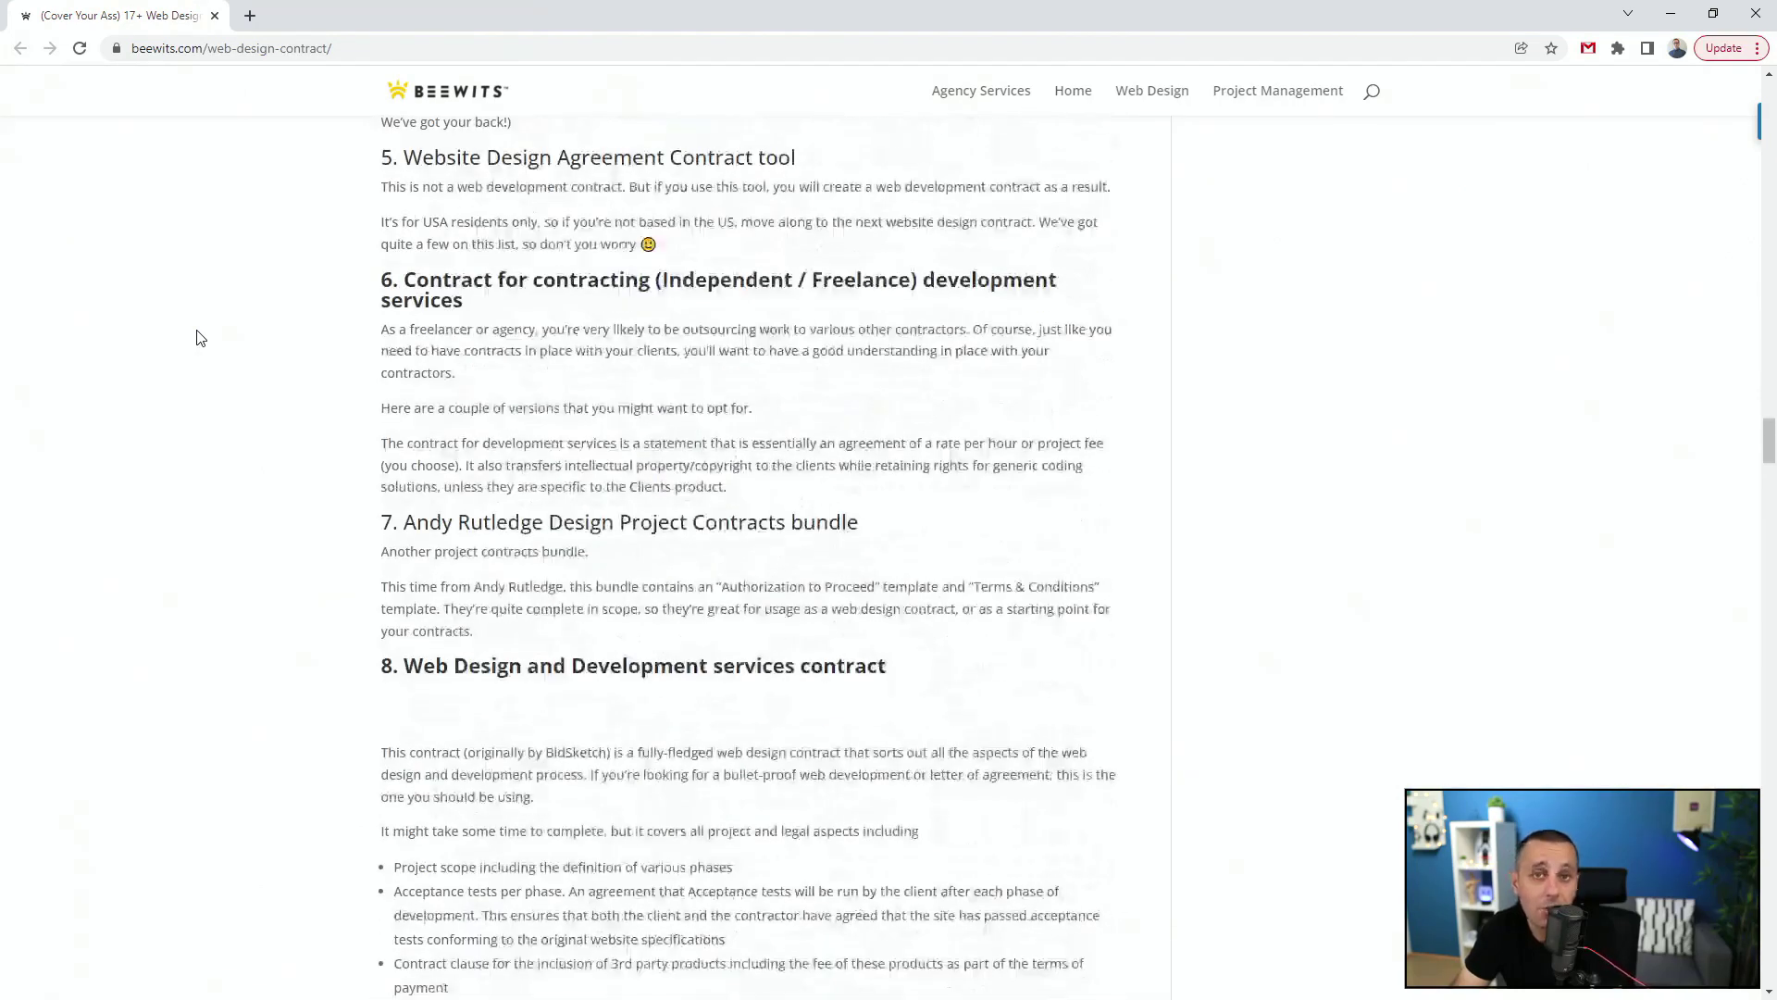
{"action": "scroll", "coordinate": [195, 337], "scroll_direction": "up", "scroll_amount": 9}
{"action": "scroll", "coordinate": [197, 338], "scroll_direction": "up", "scroll_amount": 6}
{"action": "scroll", "coordinate": [196, 337], "scroll_direction": "up", "scroll_amount": 6}
{"action": "scroll", "coordinate": [196, 338], "scroll_direction": "up", "scroll_amount": 1}
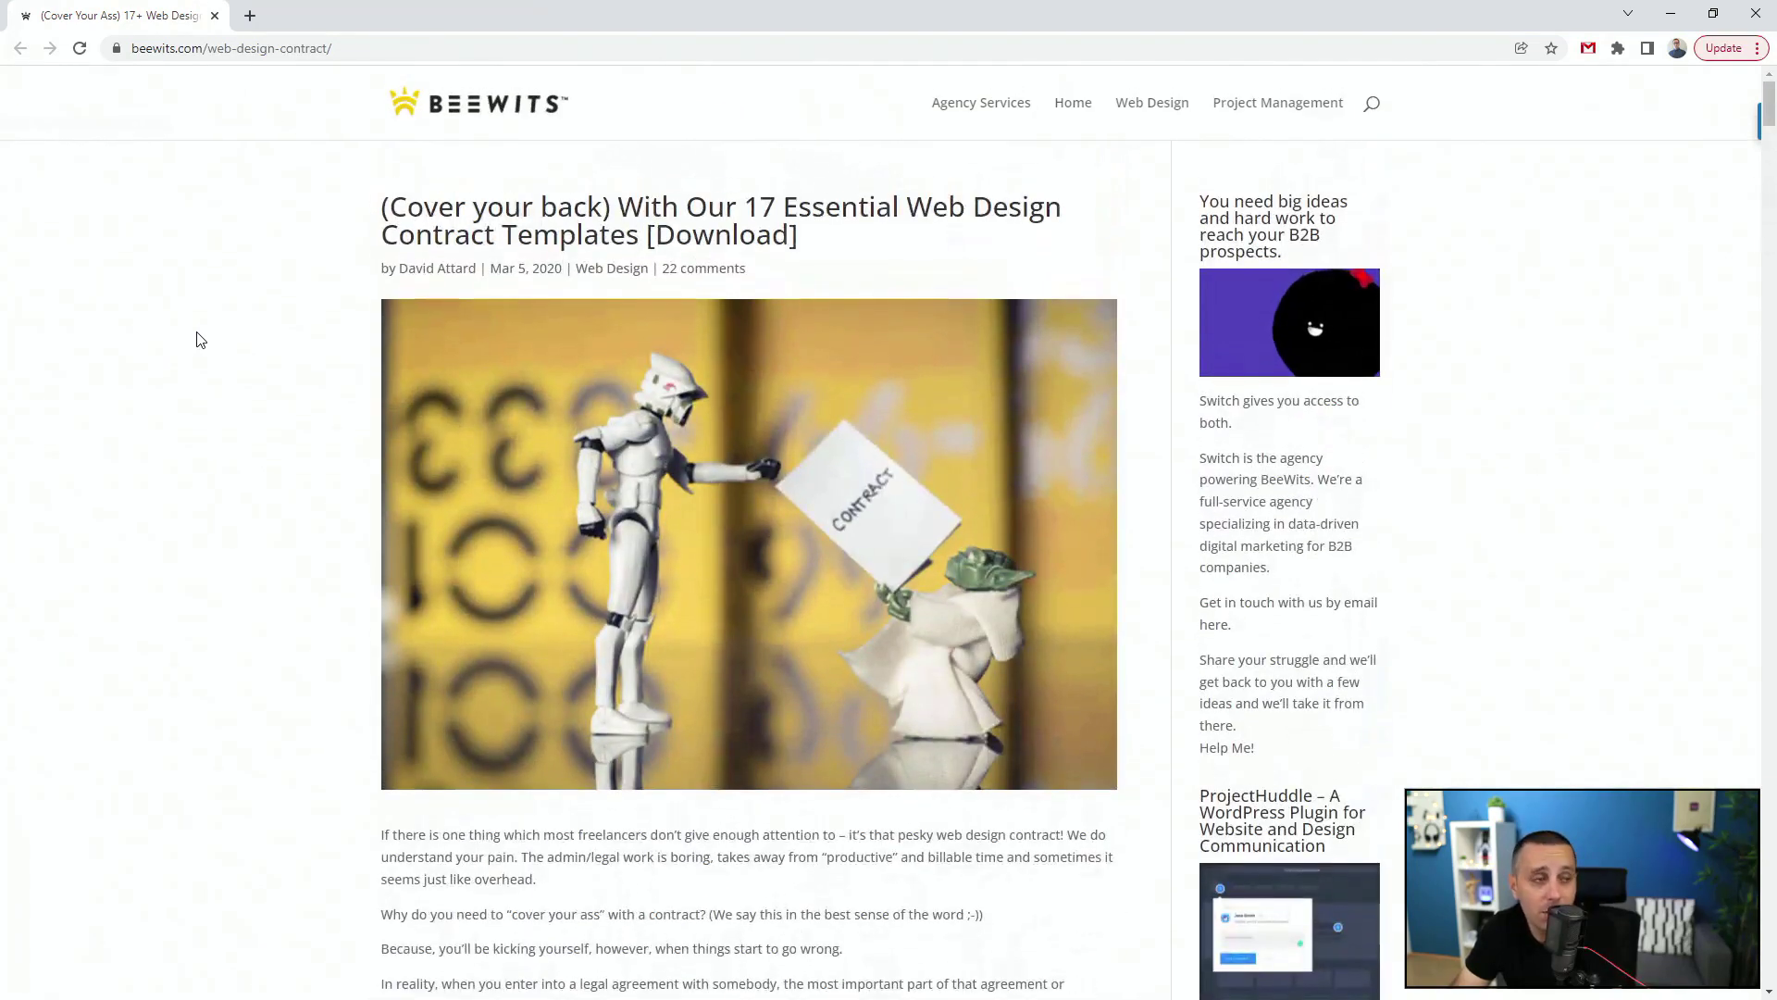